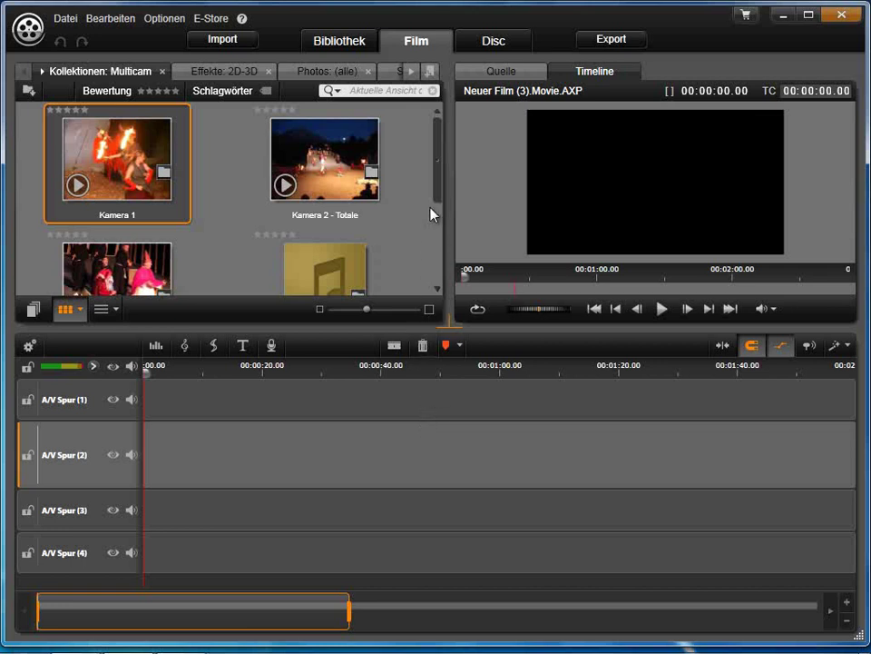
Place the Kamera 1 clip from the Multicam collection on A/V Spur (1), starting at about 00:00:07.18.
mouse_move(439, 168)
mouse_down()
mouse_move(438, 180)
mouse_move(441, 172)
mouse_up()
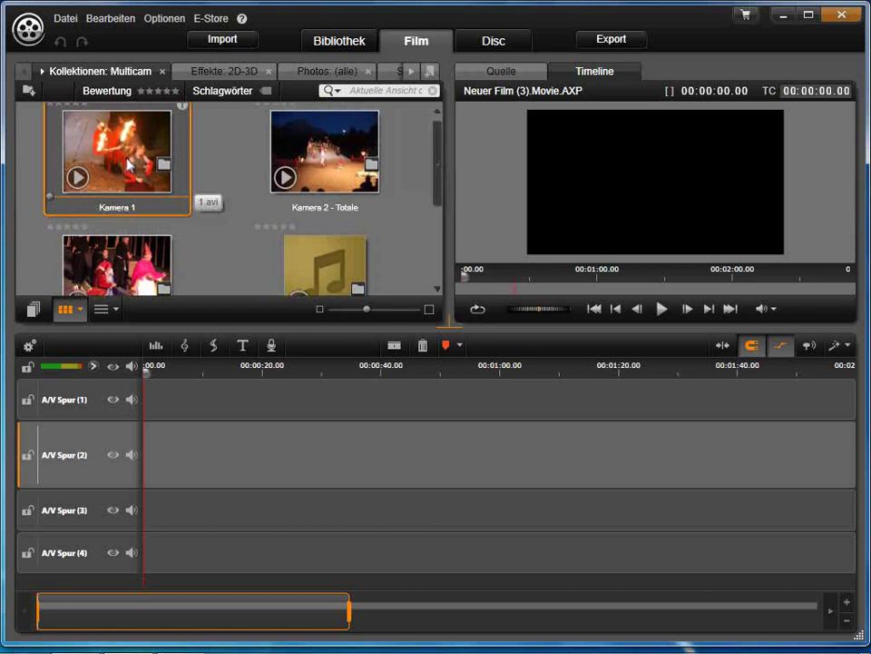
right_click(180, 161)
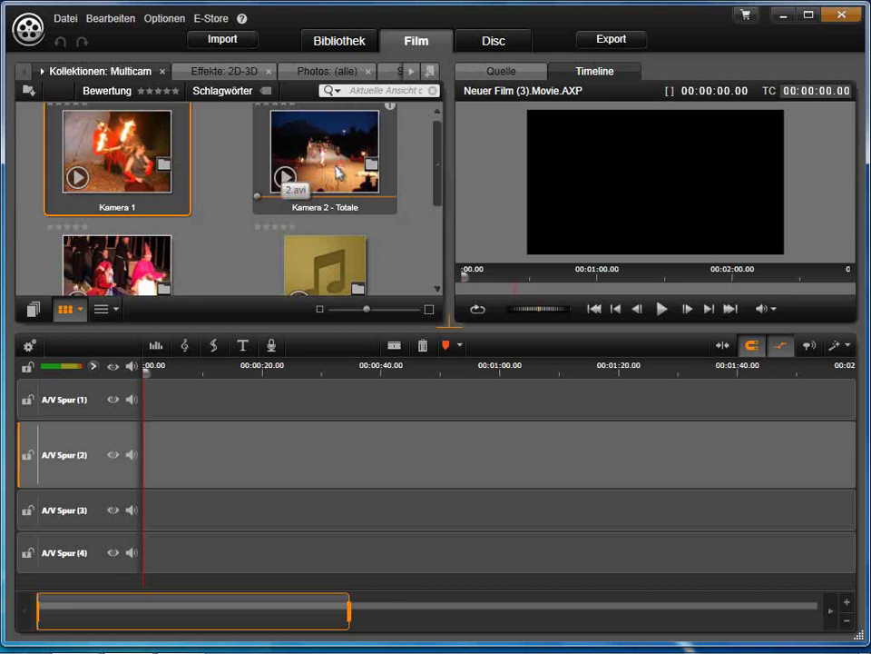
scroll(438, 180, down, 2)
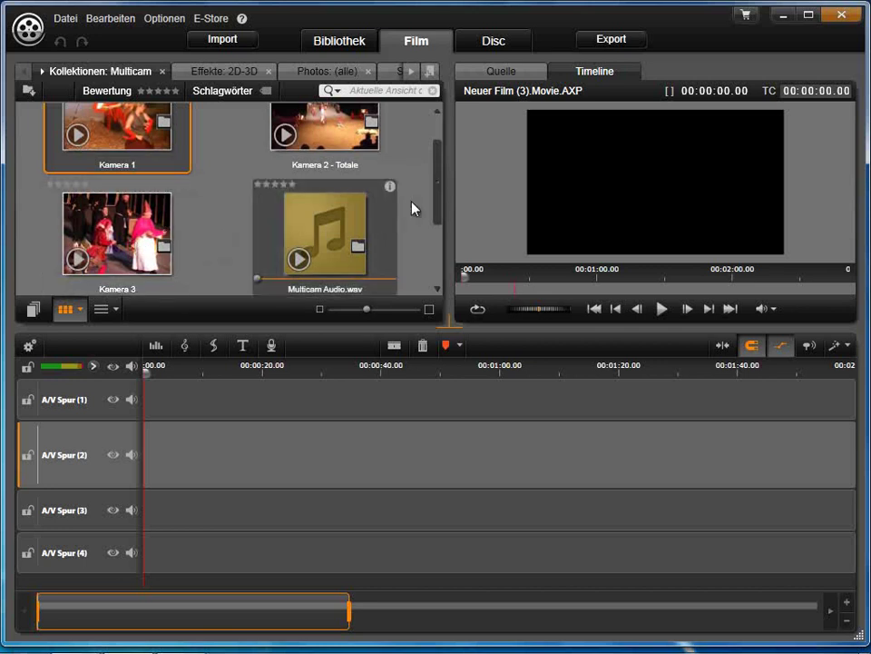
scroll(438, 186, down, 1)
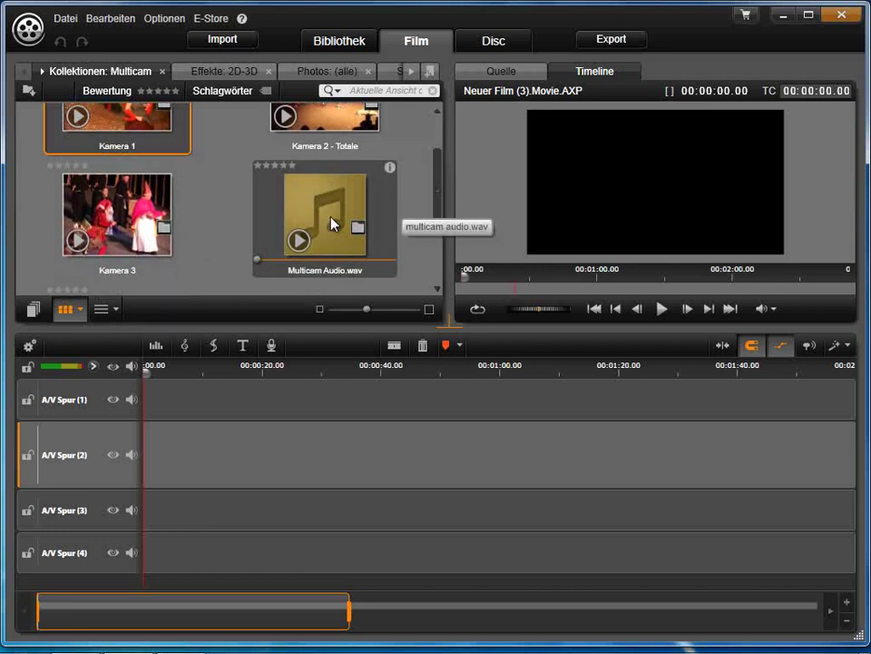
scroll(440, 203, up, 1)
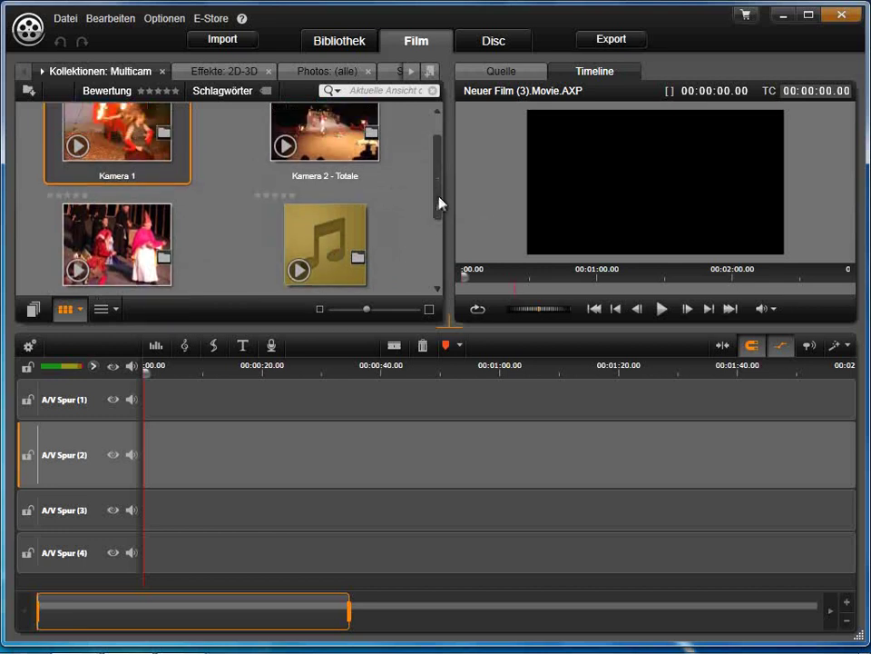
drag(440, 203, 443, 191)
click(164, 158)
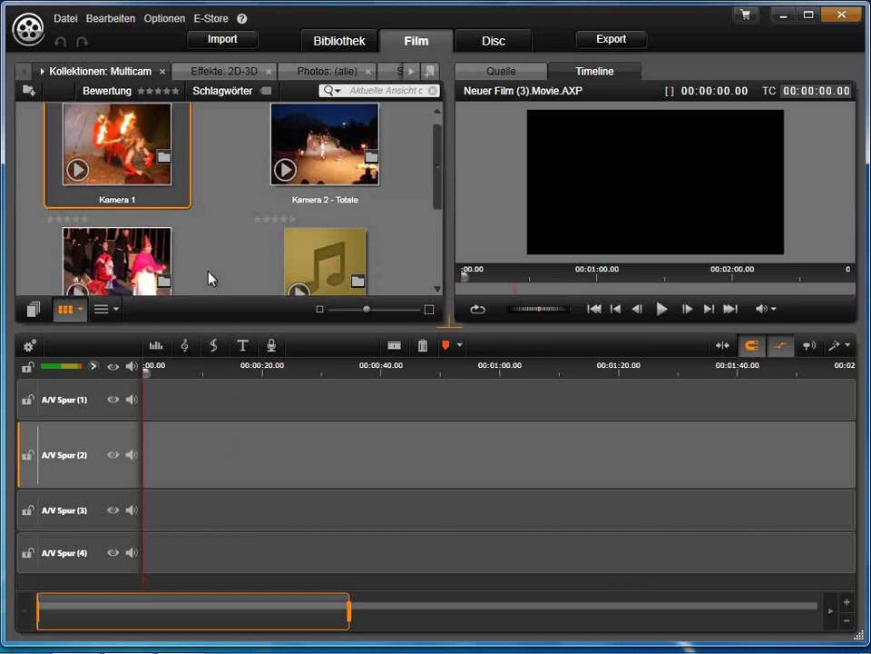
drag(128, 161, 192, 410)
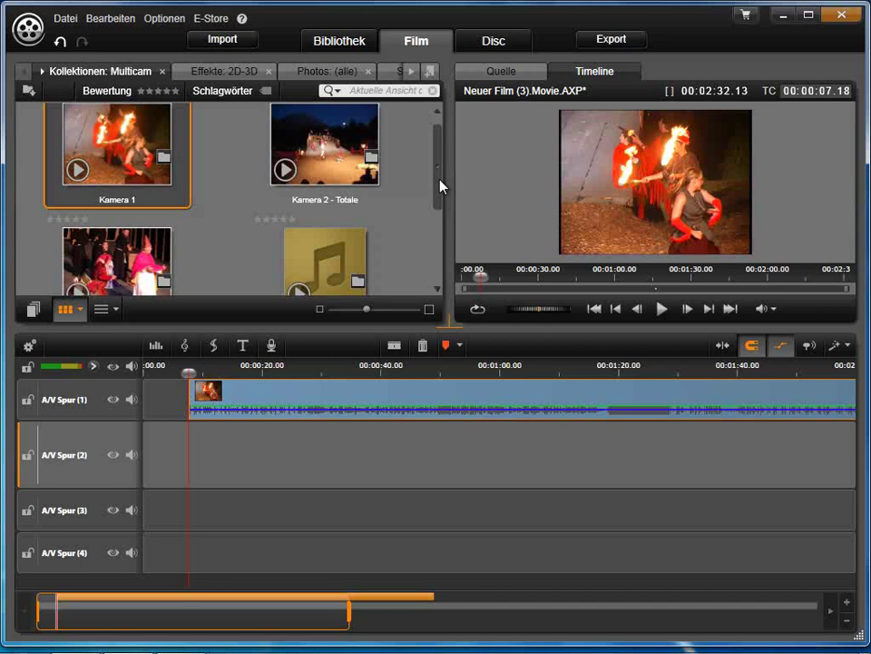
Enlarge A/V Spur (1) and examine the Kamera 1 clip's picture and audio waveform for a sync point.
drag(189, 369, 256, 380)
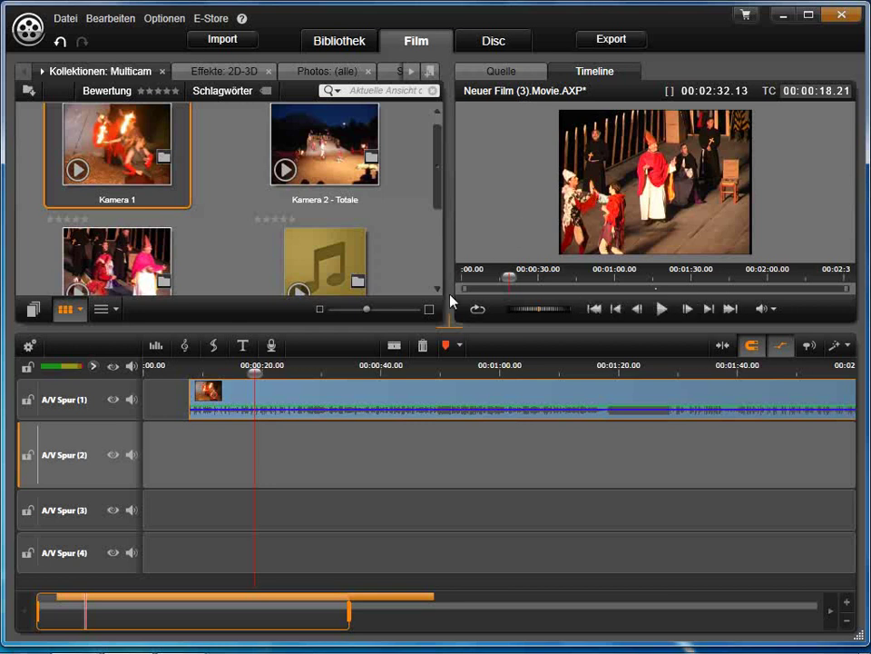
drag(118, 420, 111, 525)
drag(222, 367, 639, 374)
drag(104, 618, 74, 618)
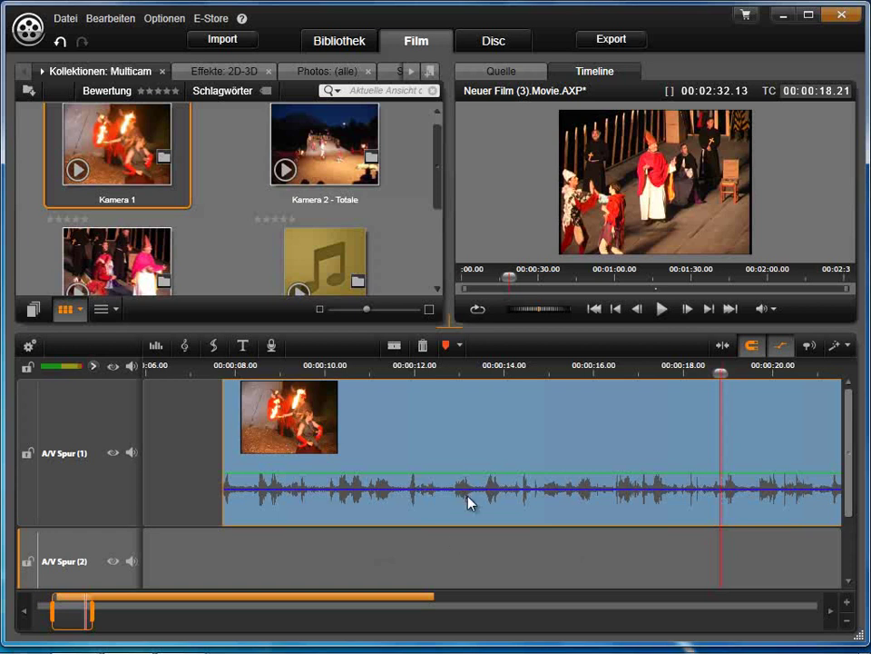
drag(560, 371, 328, 373)
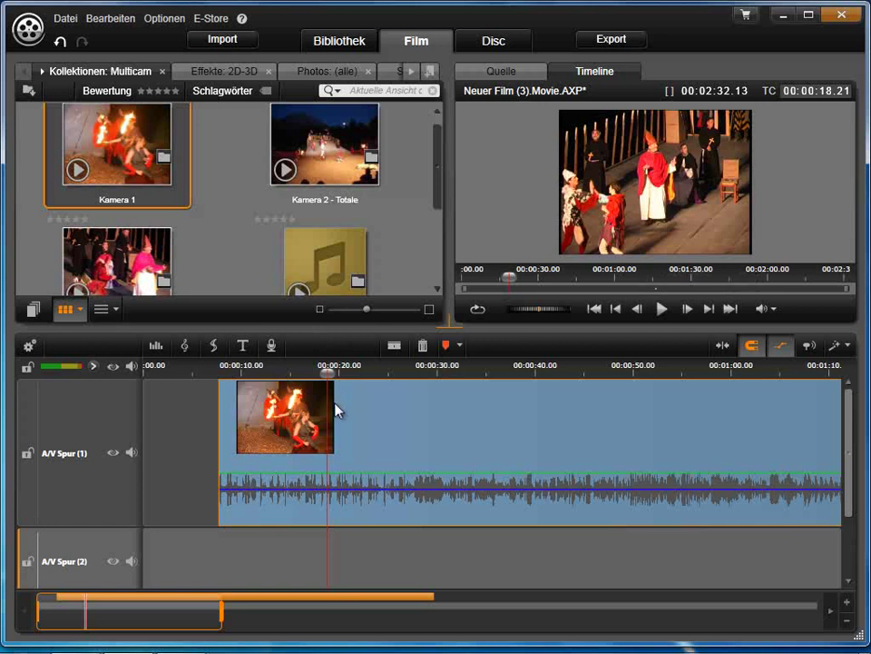
Find the frame where the two performers' hands meet and split the Kamera 1 clip there, at 00:00:18.21.
drag(328, 372, 295, 374)
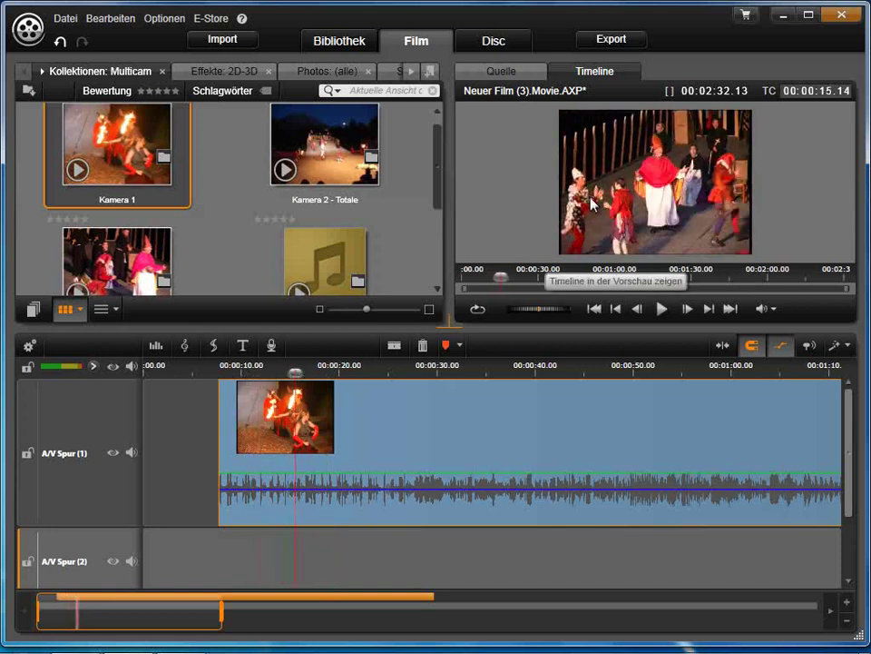
drag(292, 371, 324, 373)
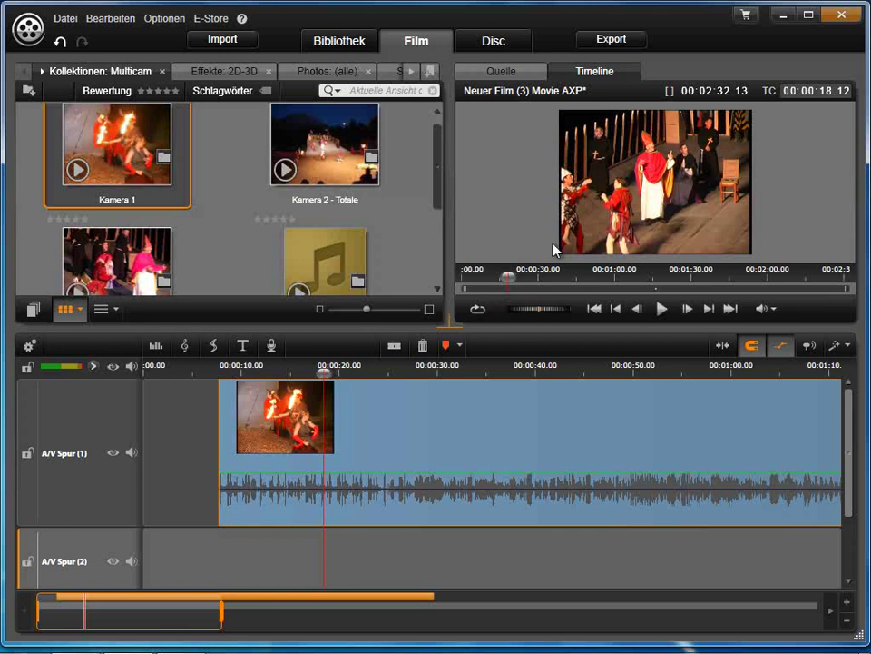
mouse_move(324, 373)
mouse_down()
mouse_move(339, 372)
mouse_move(325, 371)
mouse_up()
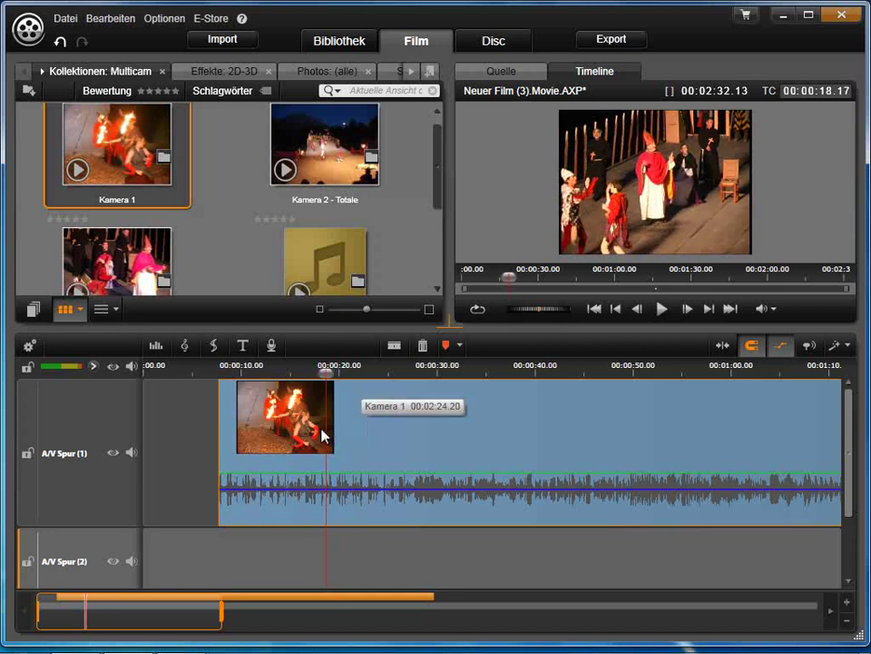
key(Right)
key(Right)
key(Right)
key(Right)
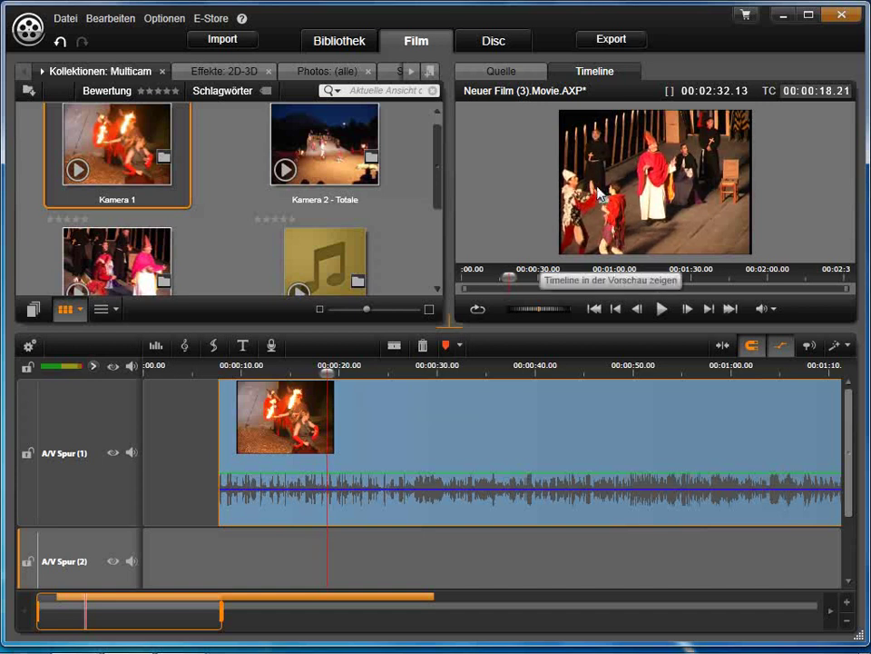
click(396, 346)
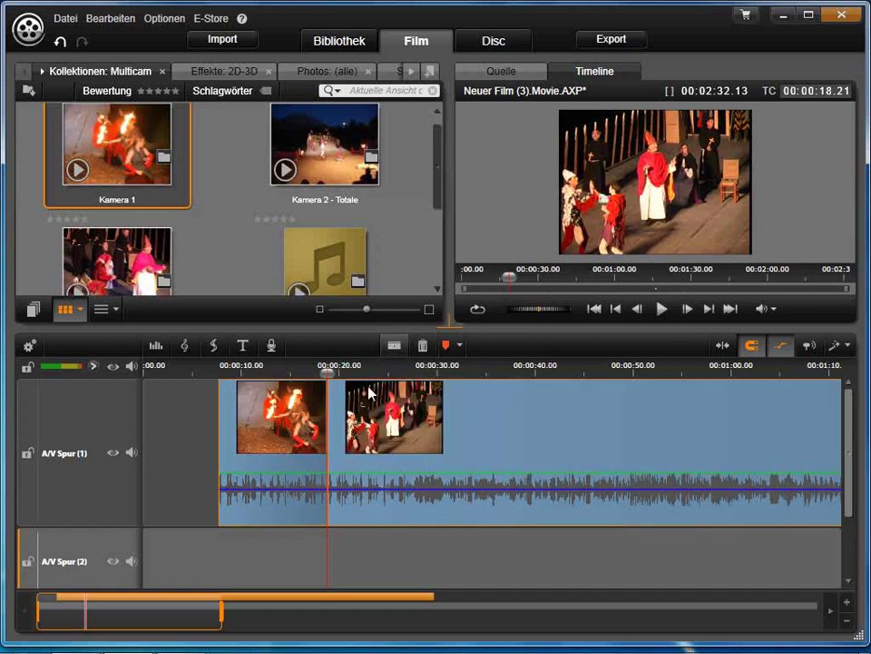
Delete the Kamera 1 part before the cut, move the remaining clip to start at about 00:00:03.21 and reduce the track height.
click(312, 417)
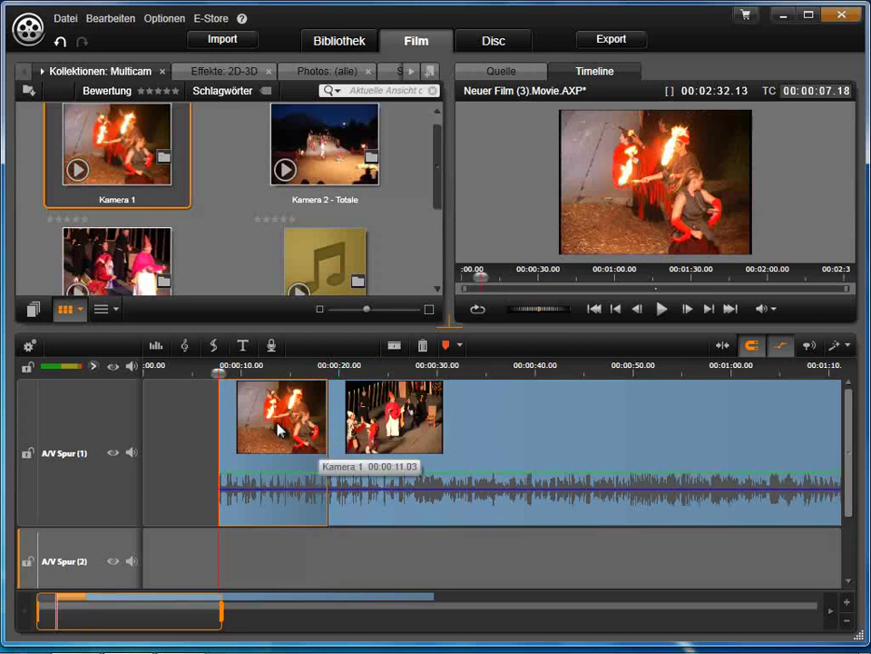
key(Delete)
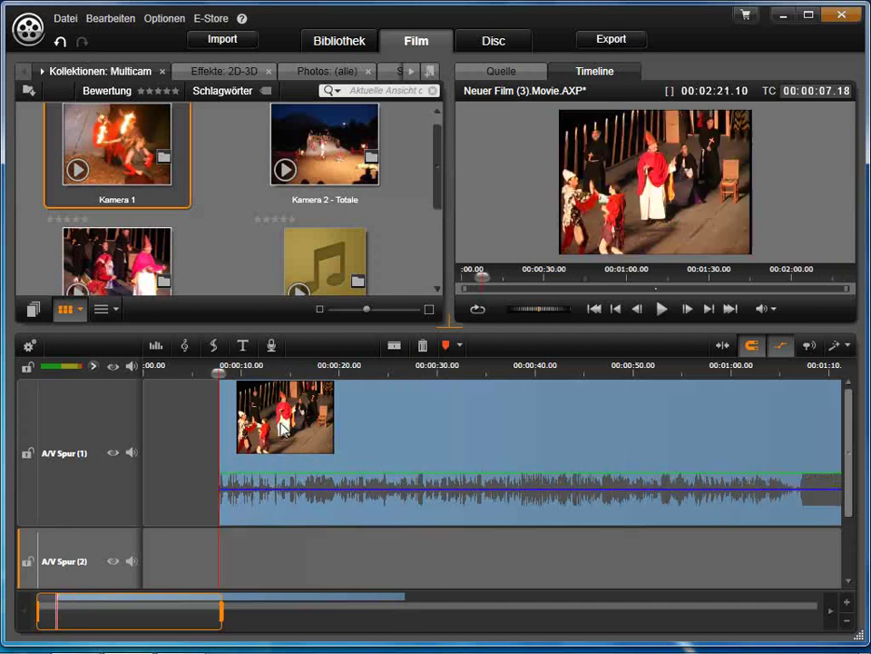
drag(282, 425, 240, 418)
drag(99, 525, 121, 422)
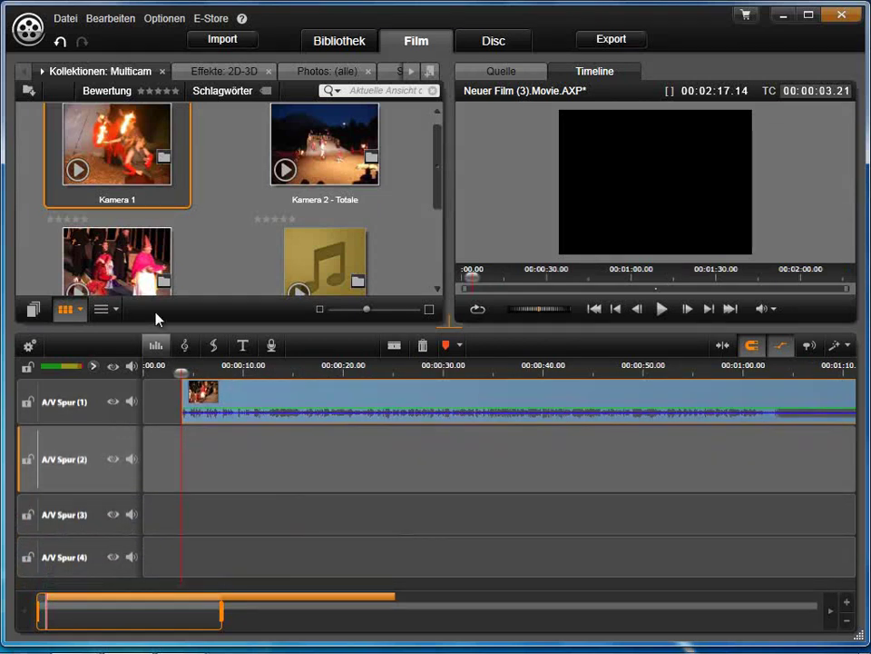
Place Kamera 2 - Totale on A/V Spur (2), aligned with the Kamera 1 clip's start, and hide the video of A/V Spur (1).
drag(440, 143, 439, 157)
mouse_move(344, 125)
drag(345, 125, 191, 454)
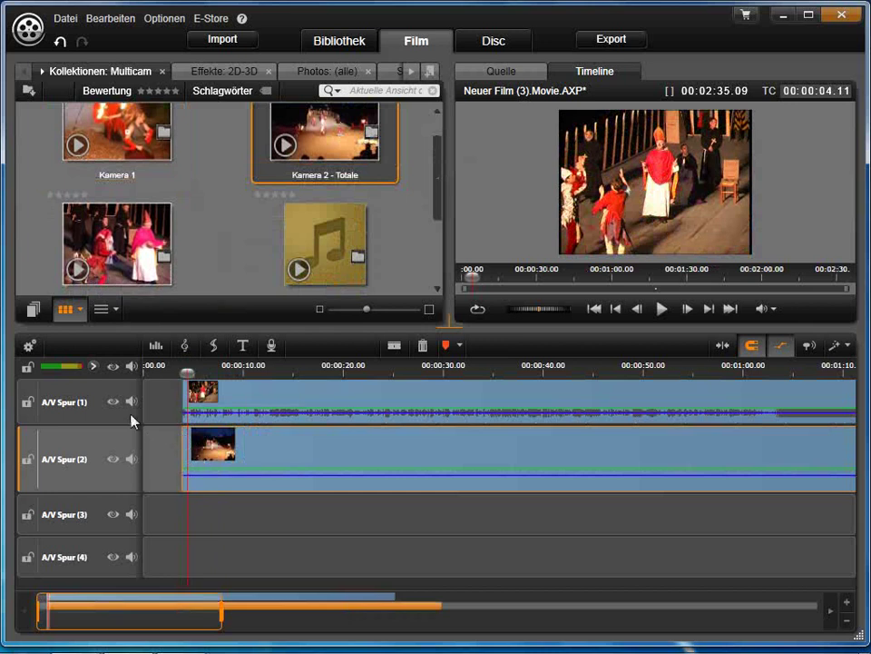
click(112, 402)
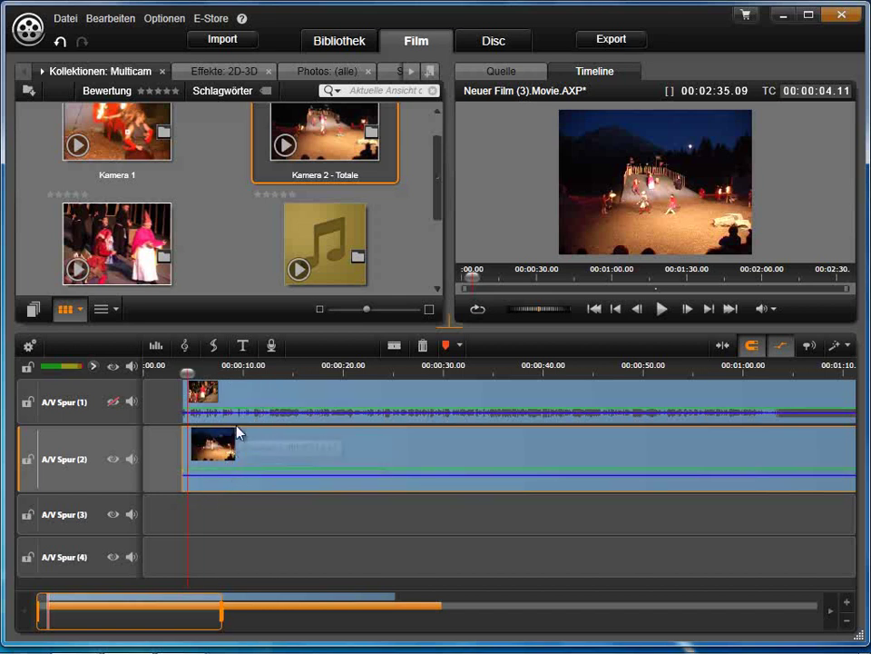
Move the playhead to about 00:00:22.03 in the Kamera 2 - Totale clip and enlarge the preview.
drag(188, 372, 314, 361)
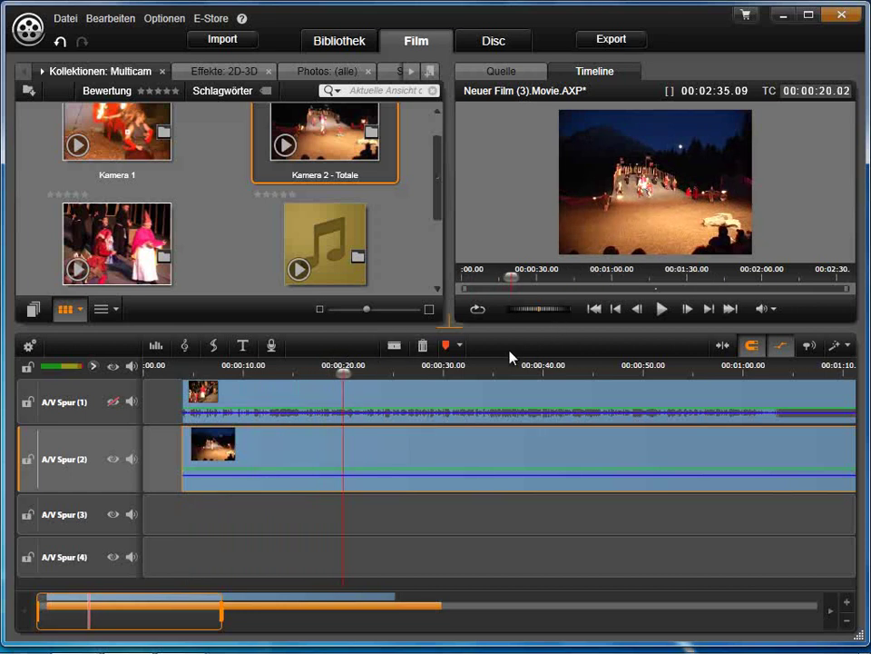
drag(343, 371, 365, 371)
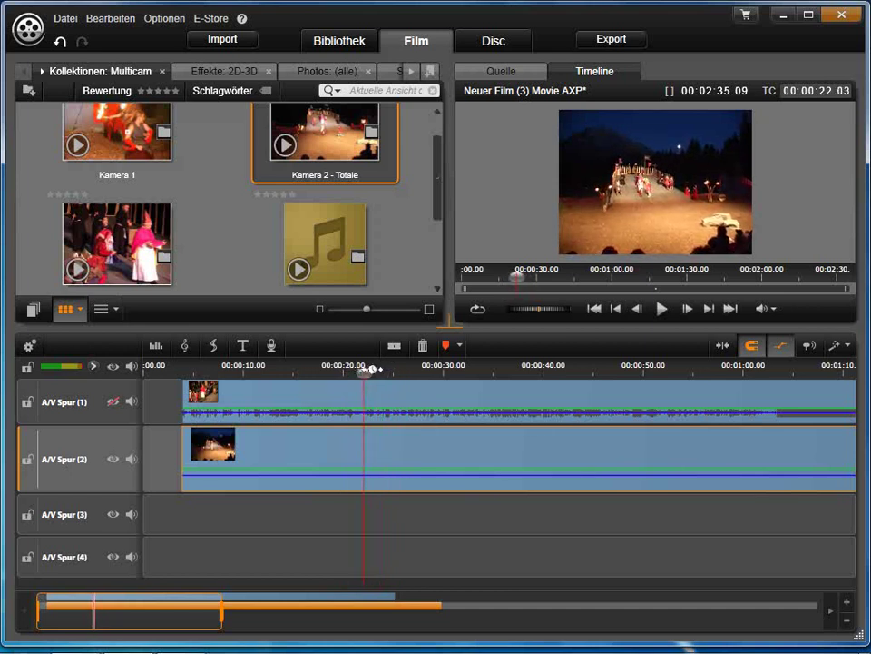
drag(448, 326, 168, 472)
Search the Kamera 2 - Totale clip frame by frame for the matching sync moment and set the playhead at 00:00:21.19.
key(Left)
key(Left)
key(Left)
key(Left)
key(Left)
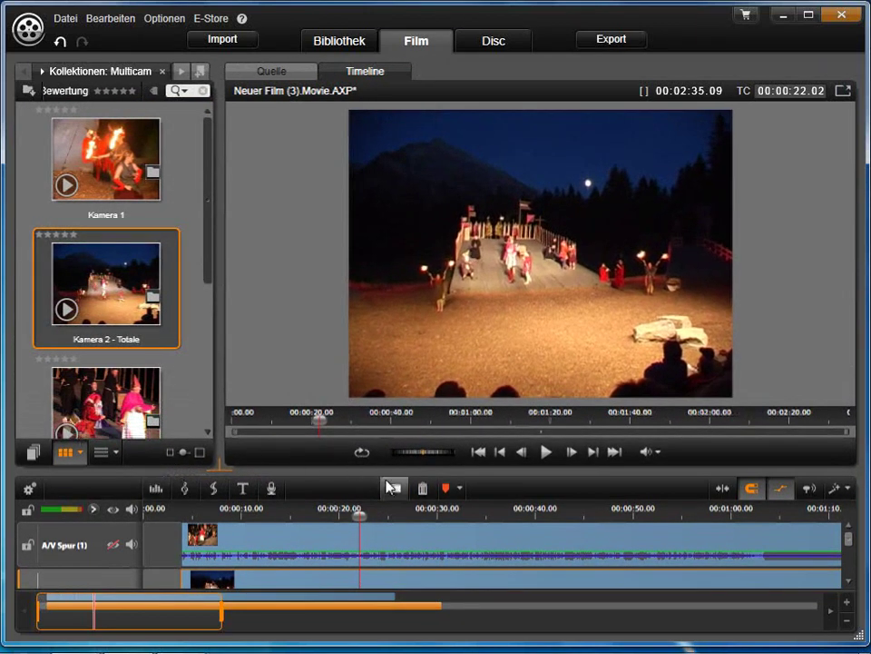
key(Left)
key(Left)
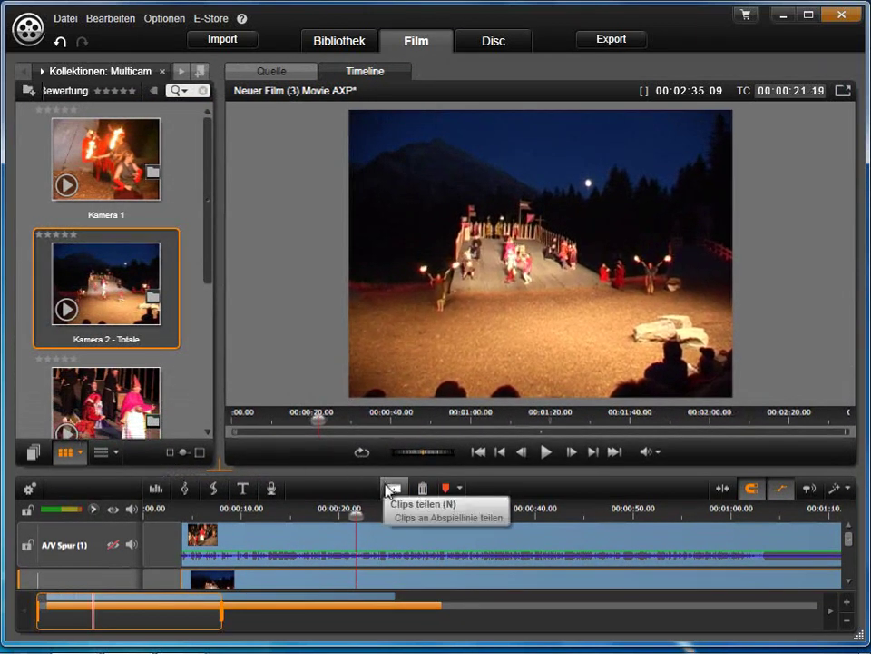
key(Left)
key(Left)
key(Left)
key(Left)
key(Left)
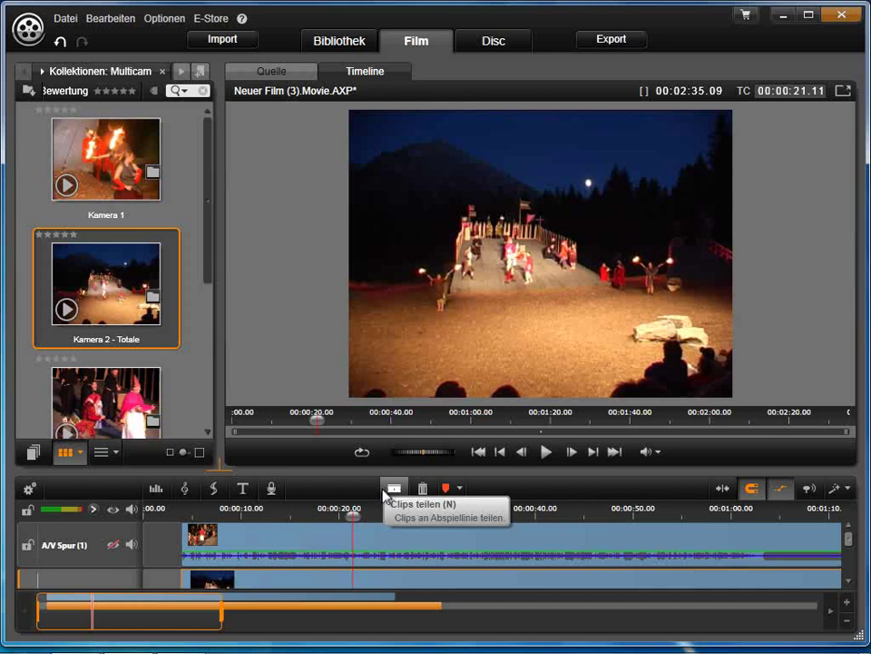
key(Right)
key(Right)
key(Right)
key(Right)
key(Right)
key(Right)
key(Right)
key(Right)
key(Right)
drag(357, 515, 352, 517)
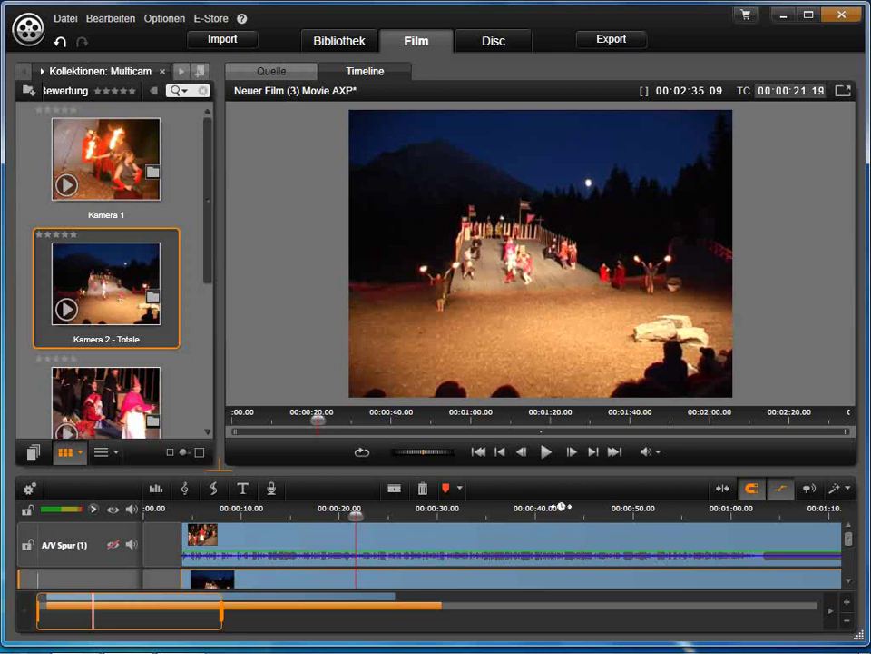
Shrink the preview, split the Kamera 2 - Totale clip at the playhead and delete the part before the cut.
drag(222, 466, 363, 317)
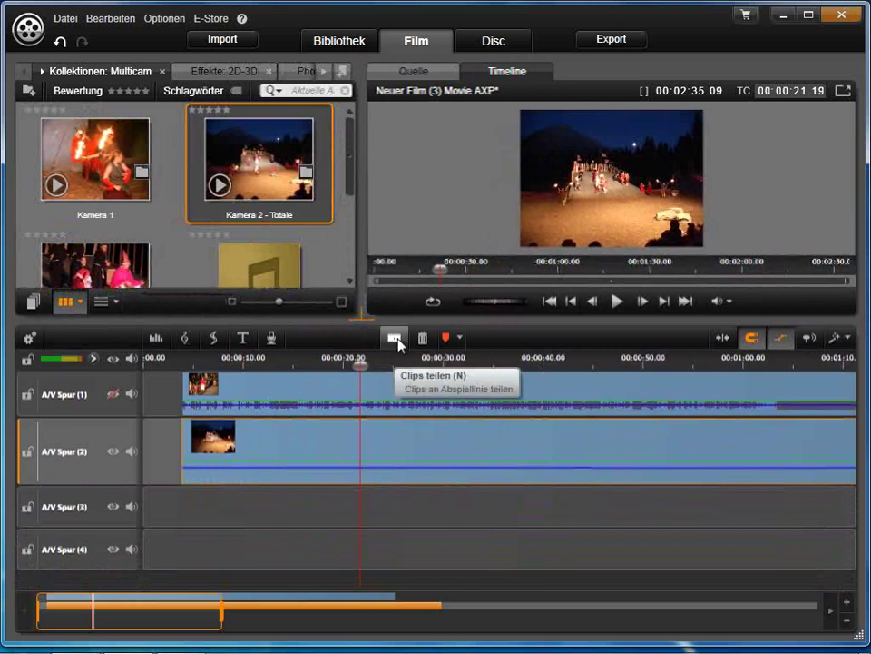
click(397, 340)
click(323, 449)
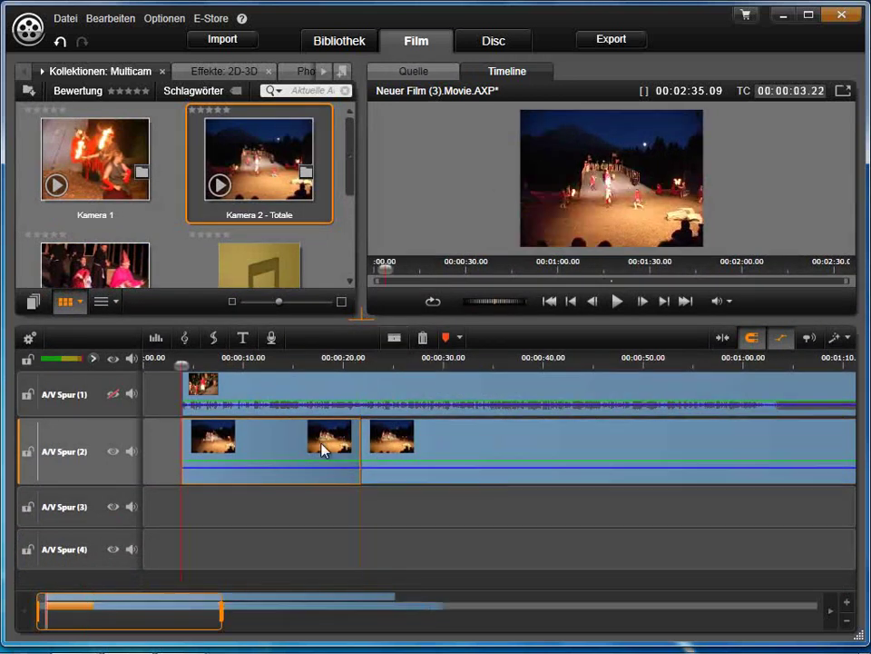
key(Delete)
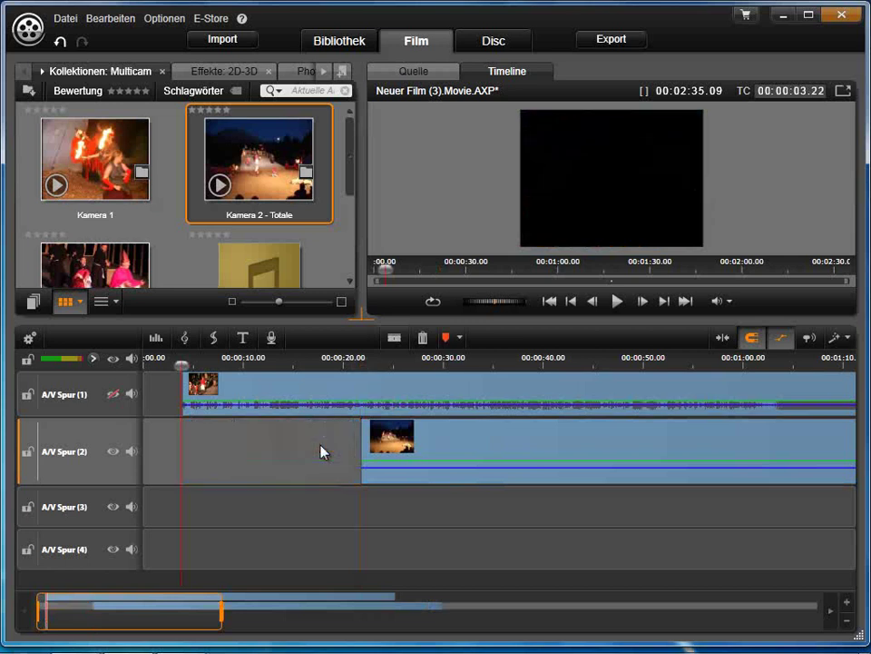
Align the remaining Kamera 2 - Totale clip with the Kamera 1 clip's start and scrub to about 00:00:30.20.
drag(403, 447, 243, 449)
click(202, 362)
drag(226, 362, 450, 362)
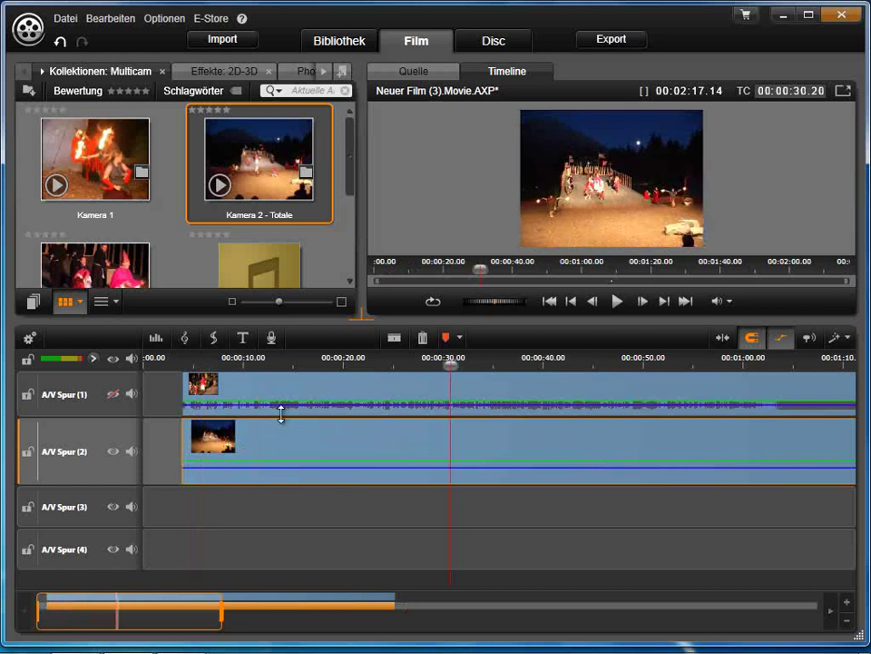
Place Kamera 3 on A/V Spur (3), aligned with the other clips' start, and hide the video of A/V Spur (2).
drag(353, 163, 351, 210)
drag(98, 182, 195, 507)
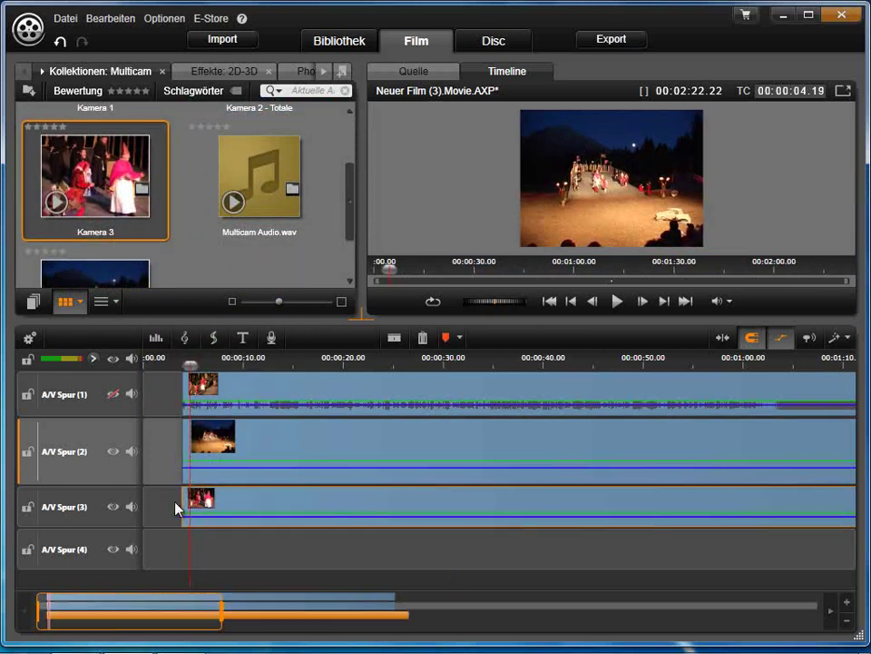
click(112, 451)
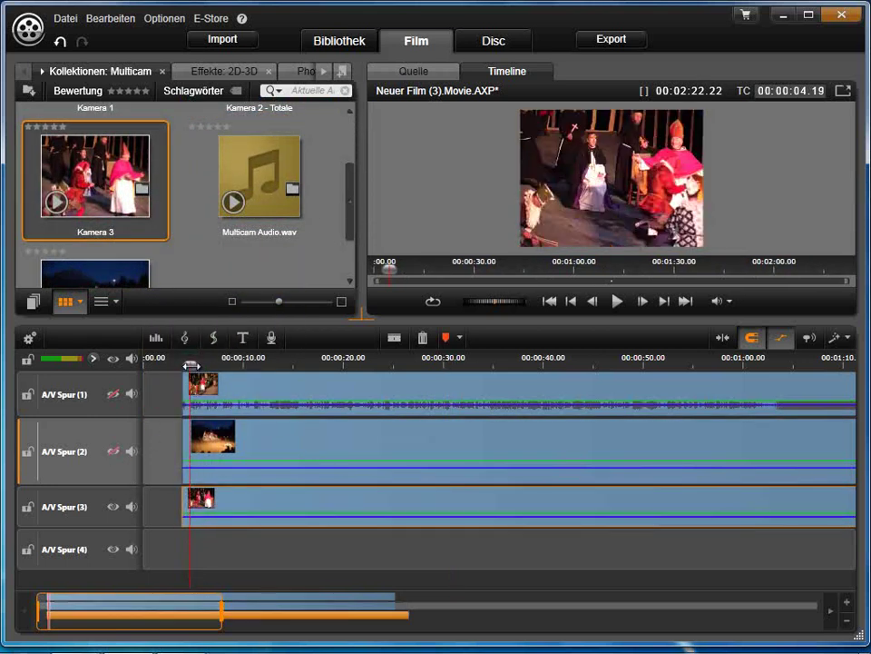
Scrub Kamera 3 to the sync moment at 00:00:15.17, split the clip there and delete the part before the cut.
mouse_move(189, 367)
mouse_down()
mouse_move(291, 364)
mouse_move(205, 364)
mouse_up()
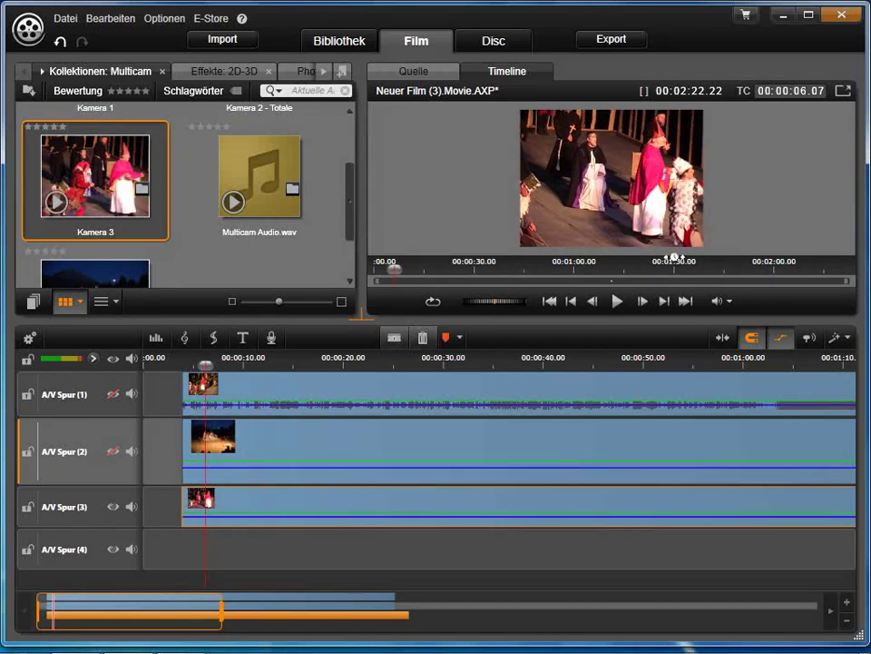
drag(206, 364, 297, 379)
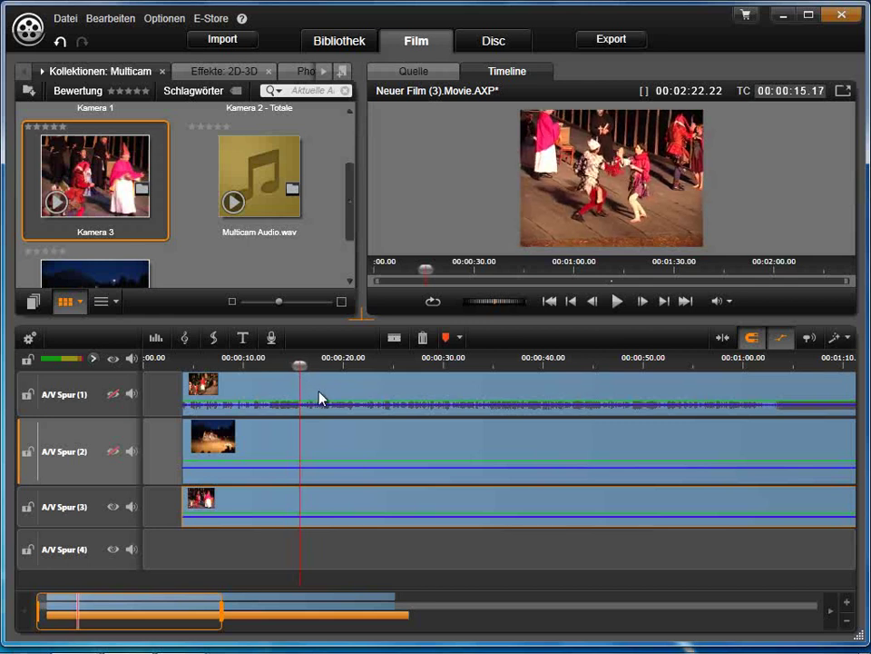
click(394, 338)
click(273, 502)
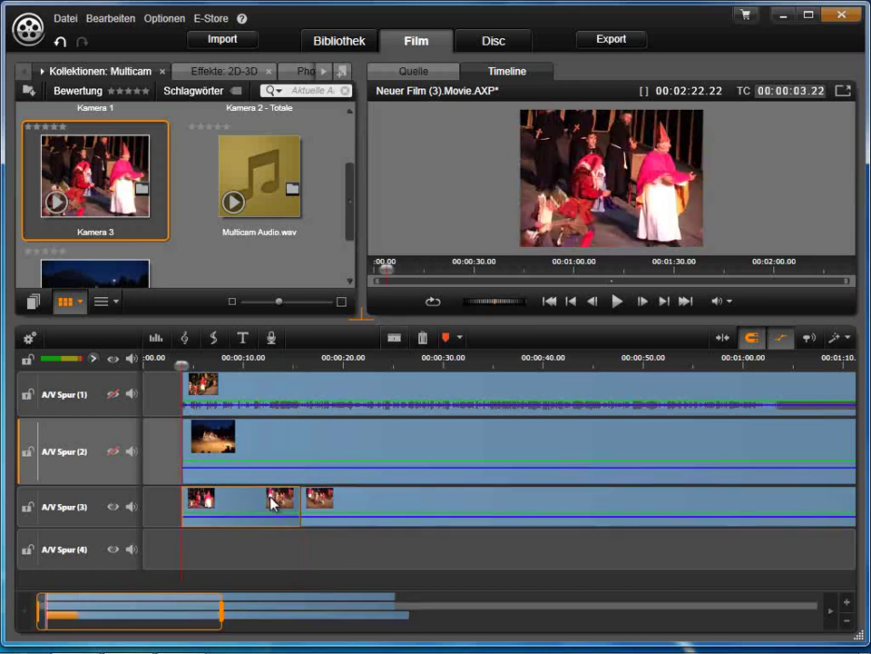
key(Delete)
Align the remaining Kamera 3 clip with the other clips' start and shift all three clips together to start at 00:00:51.24.
drag(349, 506, 229, 501)
drag(310, 365, 268, 360)
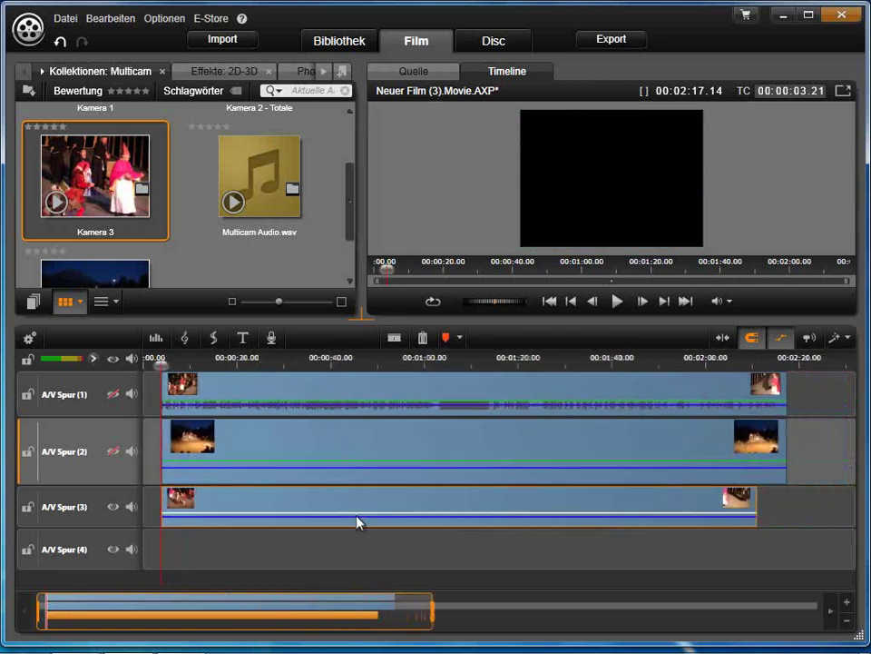
drag(354, 548, 463, 395)
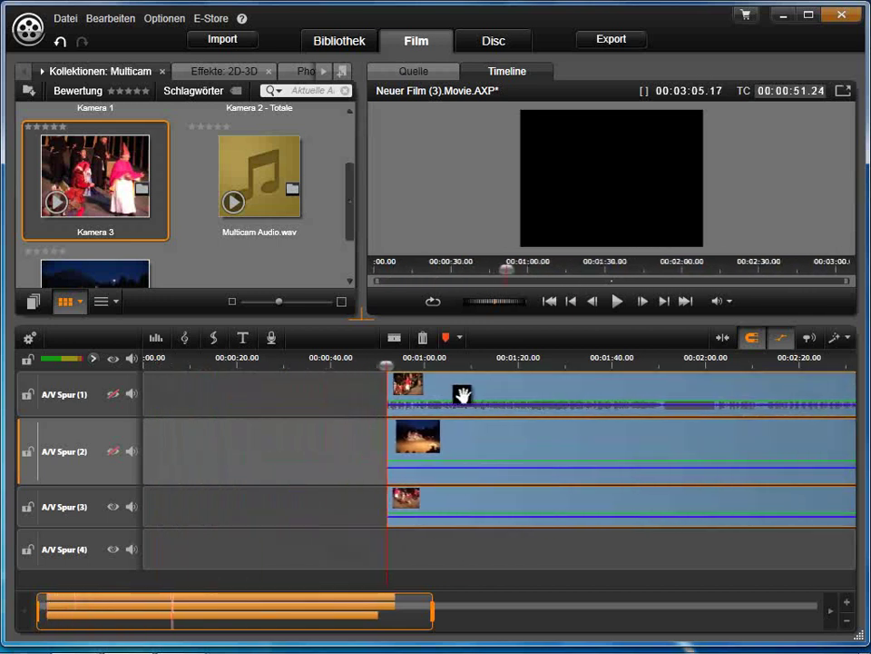
Extend the clip starts back to 00:00:40.22 on A/V Spur (1), 00:00:34.03 on A/V Spur (2) and 00:00:40.04 on A/V Spur (3).
click(333, 396)
drag(397, 389, 338, 389)
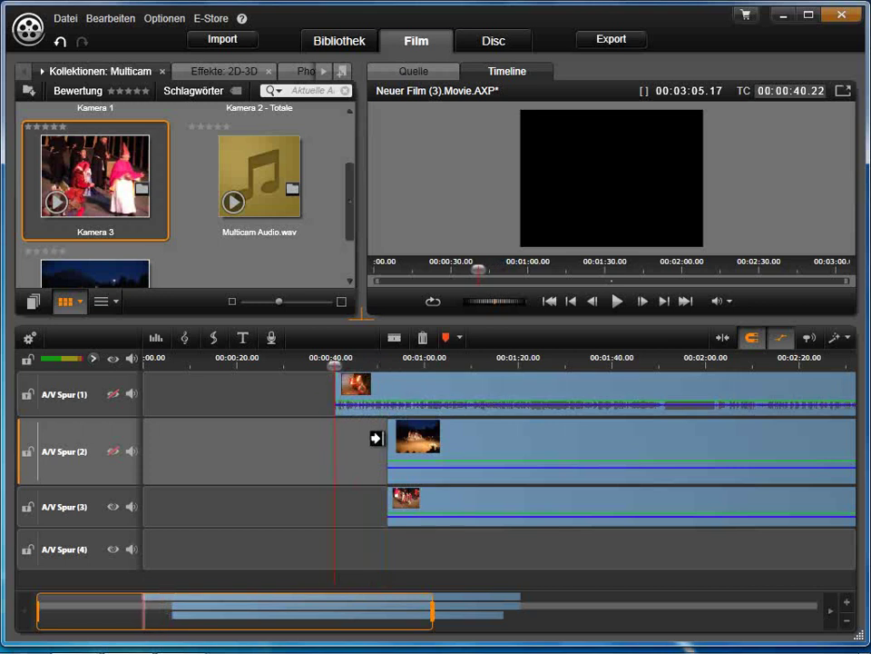
drag(399, 439, 305, 440)
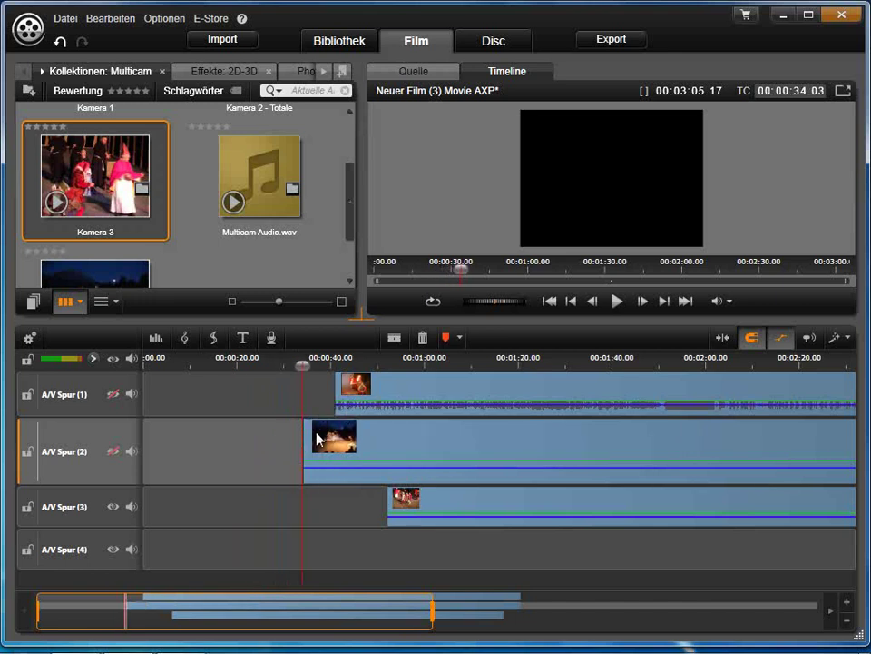
drag(397, 505, 332, 506)
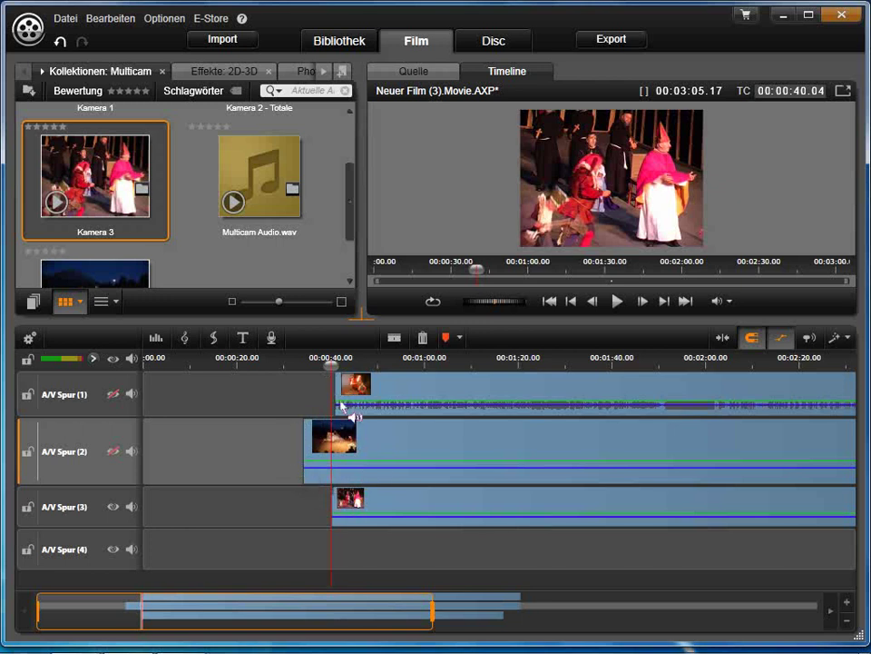
Scrub through the extended clips to about 00:01:37.02 with all three clips in full view.
drag(334, 364, 422, 363)
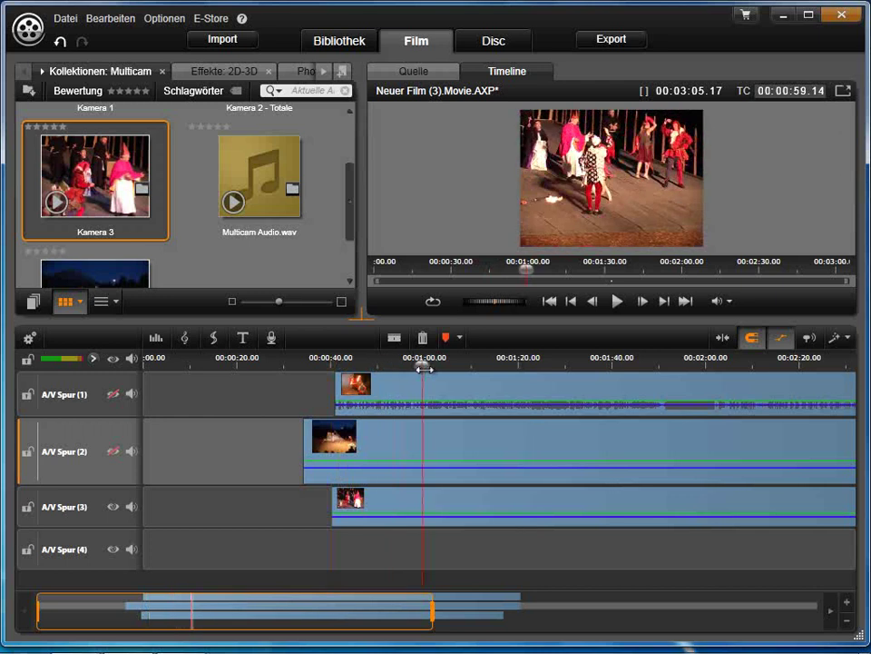
scroll(432, 362, down, 1)
scroll(432, 362, down, 2)
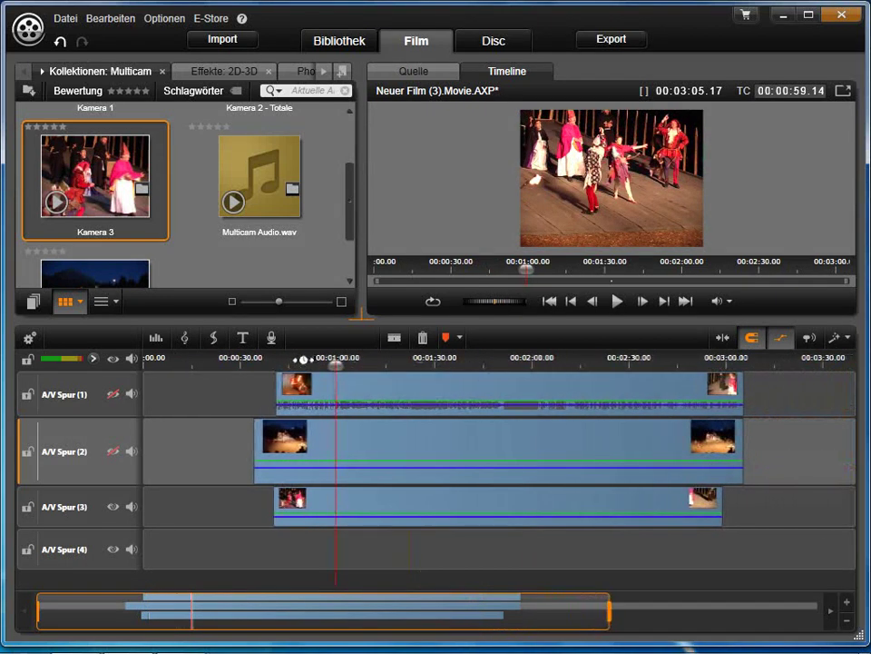
scroll(313, 357, down, 2)
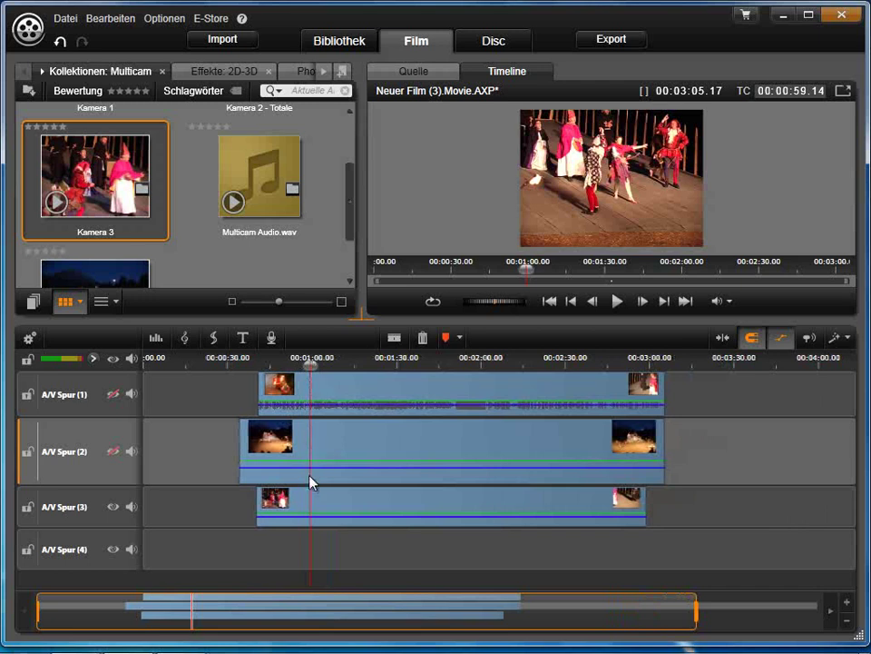
drag(312, 366, 416, 362)
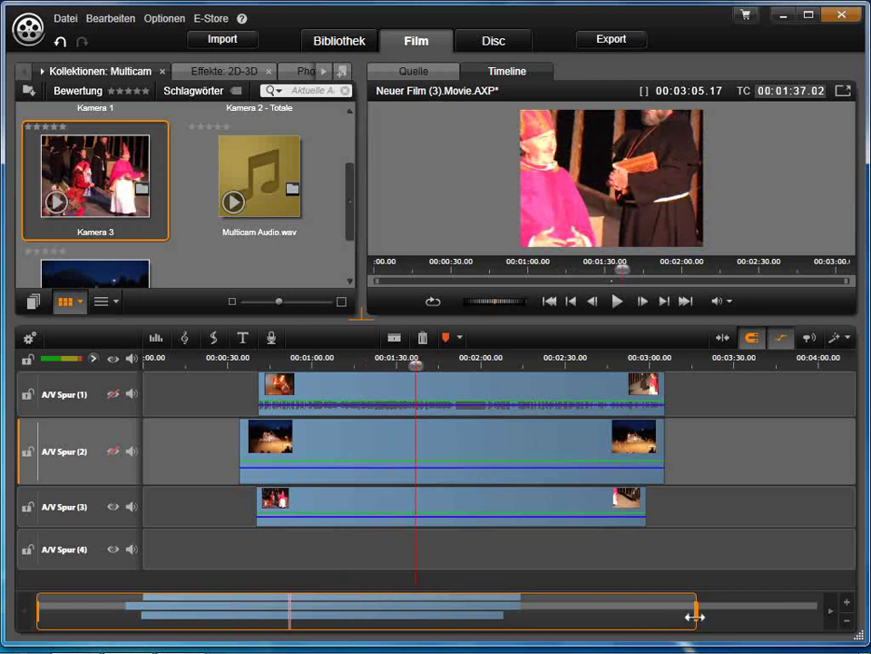
Place Kamera 1 on A/V Spur (1) at 00:03:14.07 and Totale mit Audio.avi on A/V Spur (2) at 00:03:12.12, after the existing clips.
drag(686, 614, 651, 616)
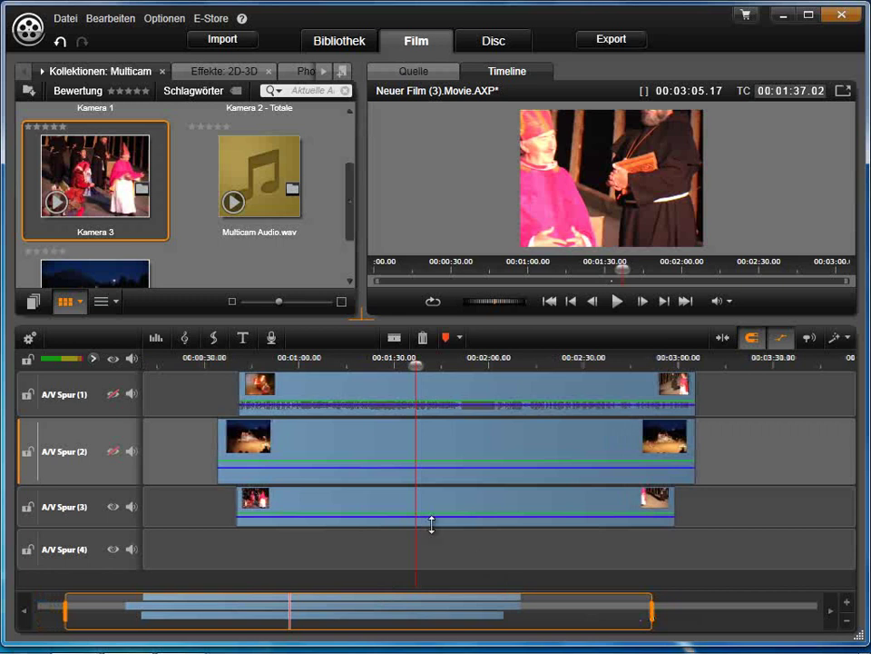
drag(269, 607, 450, 613)
drag(229, 605, 519, 606)
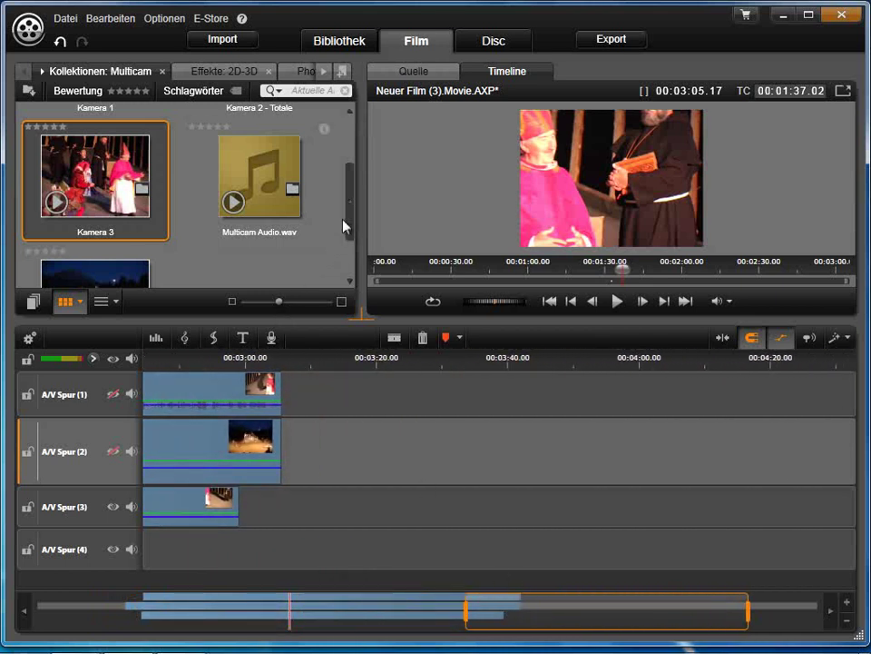
scroll(348, 165, up, 2)
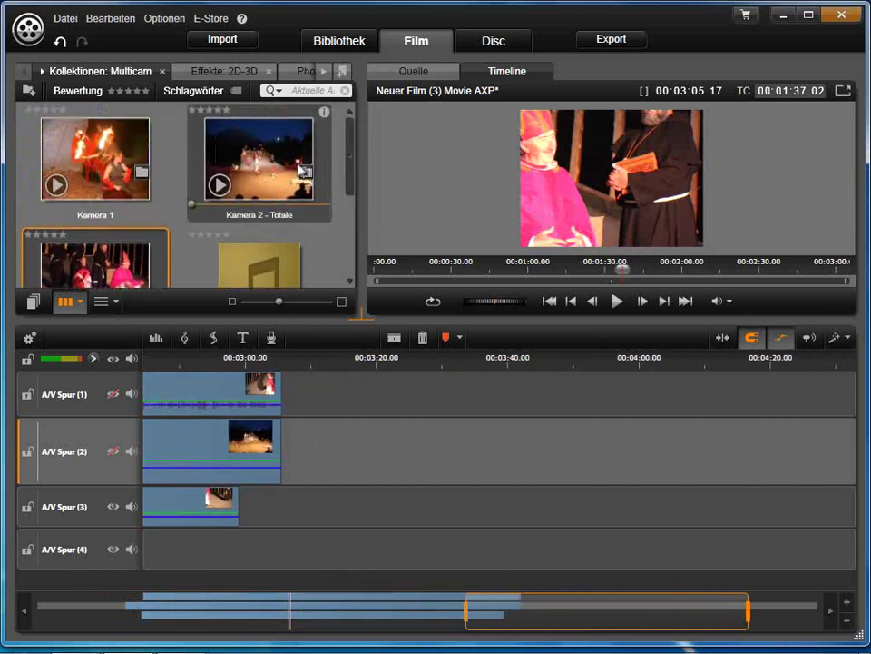
drag(82, 127, 339, 400)
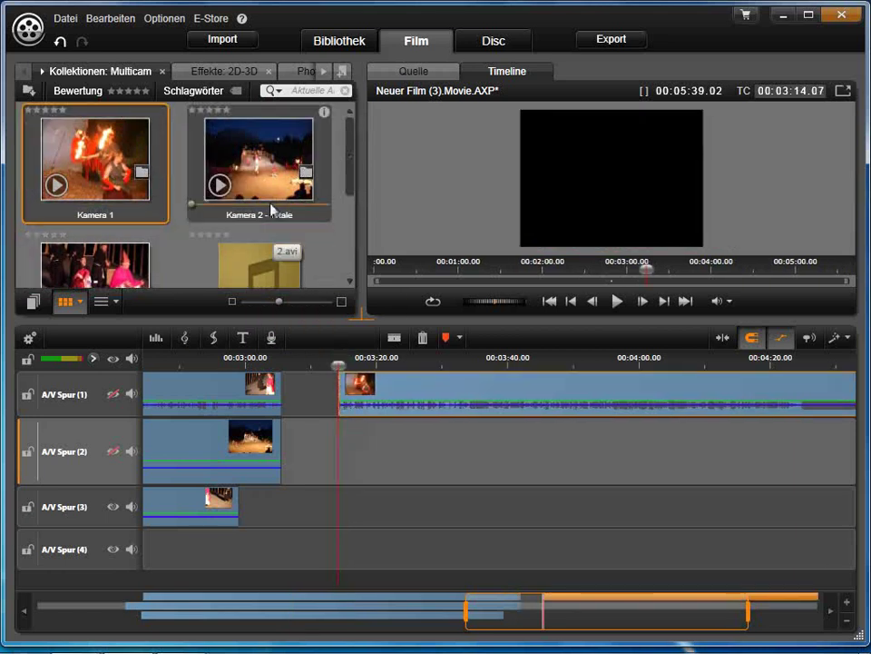
drag(352, 165, 344, 245)
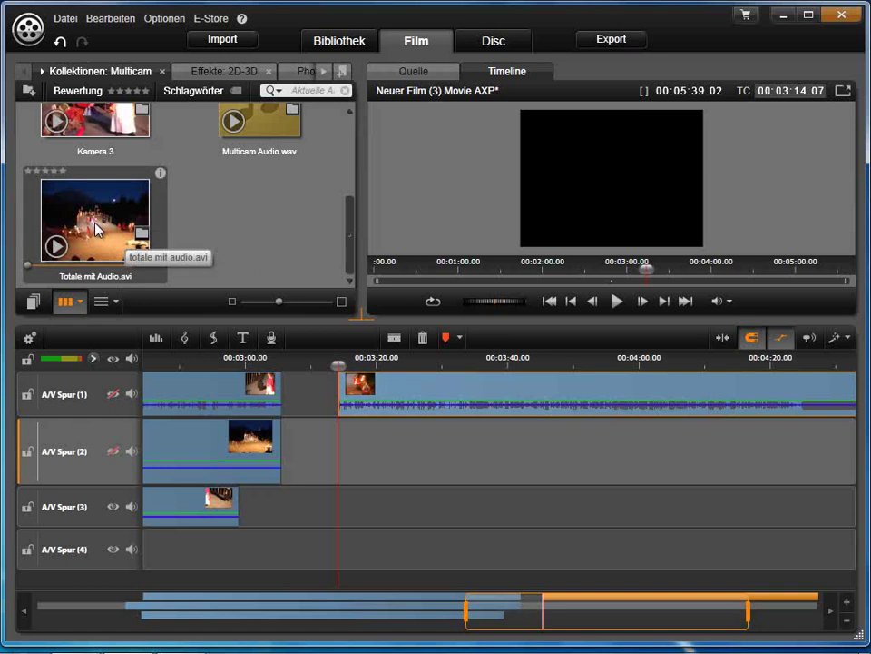
drag(108, 234, 329, 435)
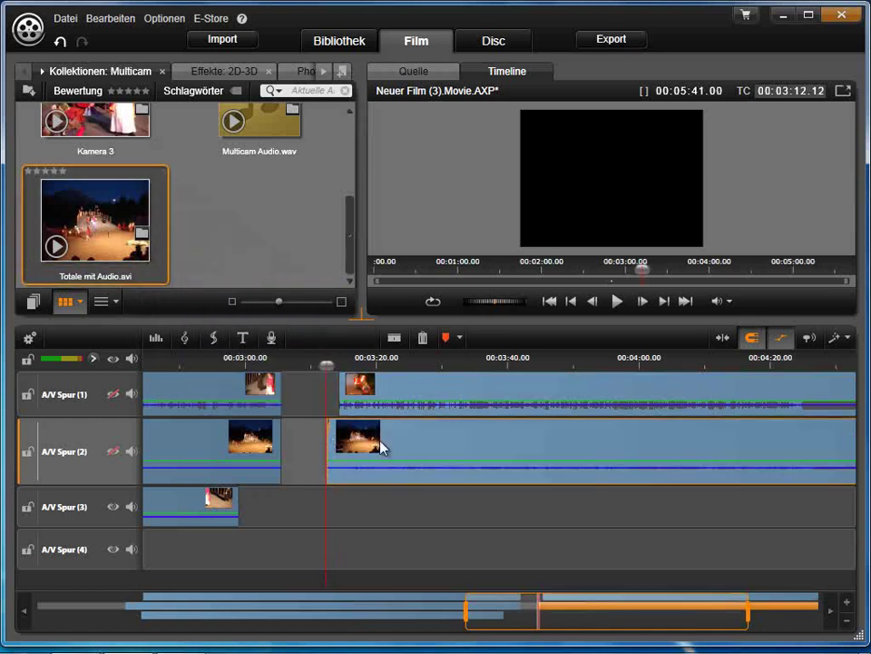
Increase the heights of A/V Spur (2) and A/V Spur (1) to enlarge the audio waveforms of the newly placed clips.
drag(498, 609, 525, 613)
drag(123, 481, 117, 588)
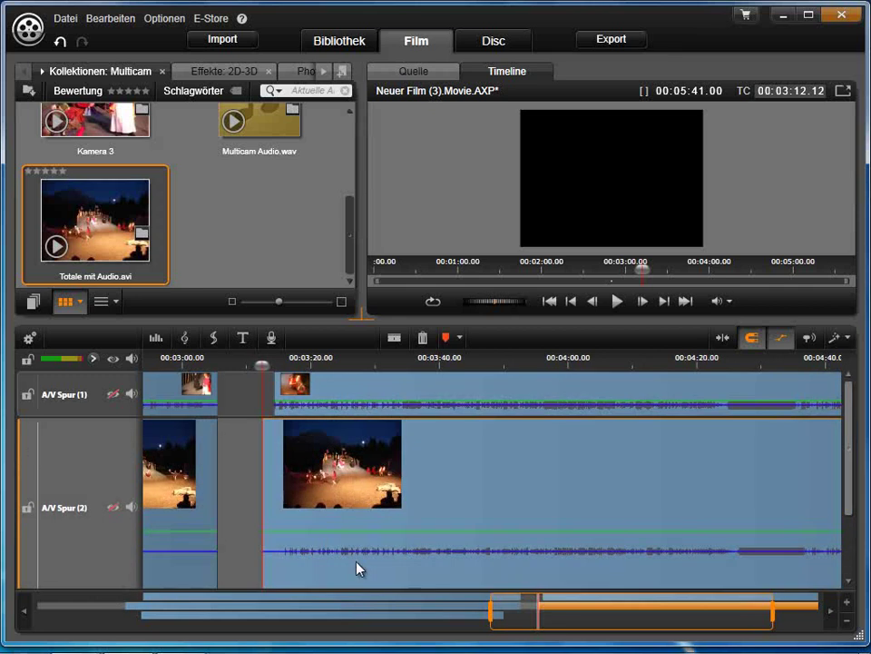
scroll(434, 562, down, 1)
drag(125, 413, 141, 463)
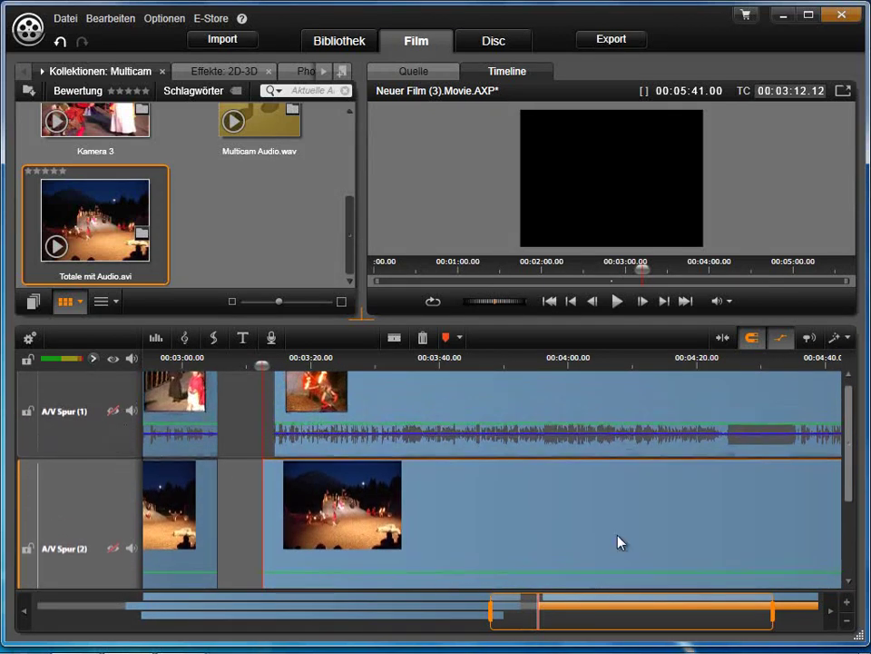
drag(850, 440, 850, 456)
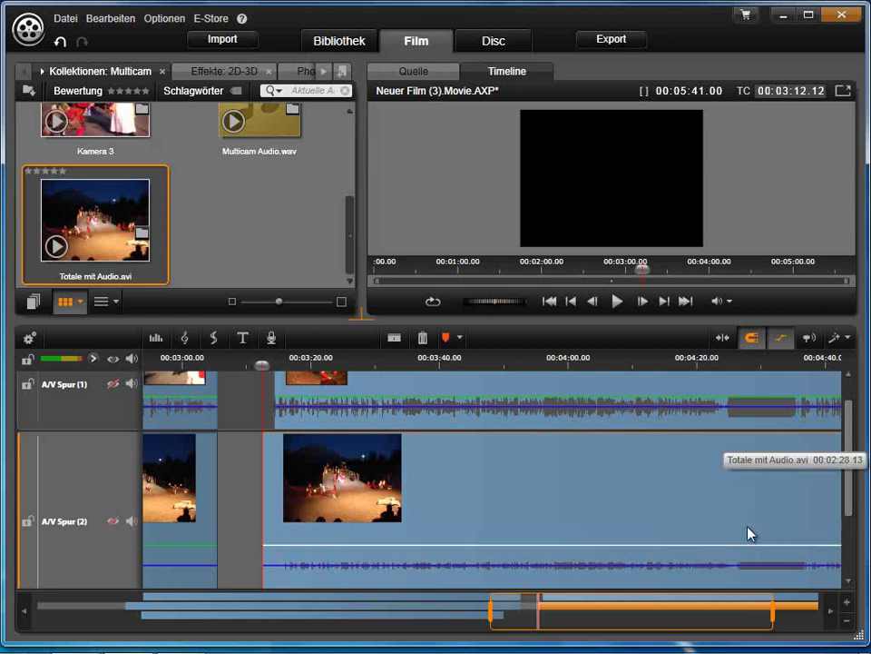
Set the playhead to Kamera 1's sound onset at 00:04:24.24 and move Kamera 1 to start at 00:03:15.16, matching the waveform of Totale mit Audio.avi.
click(670, 358)
drag(672, 364, 729, 368)
scroll(746, 563, down, 1)
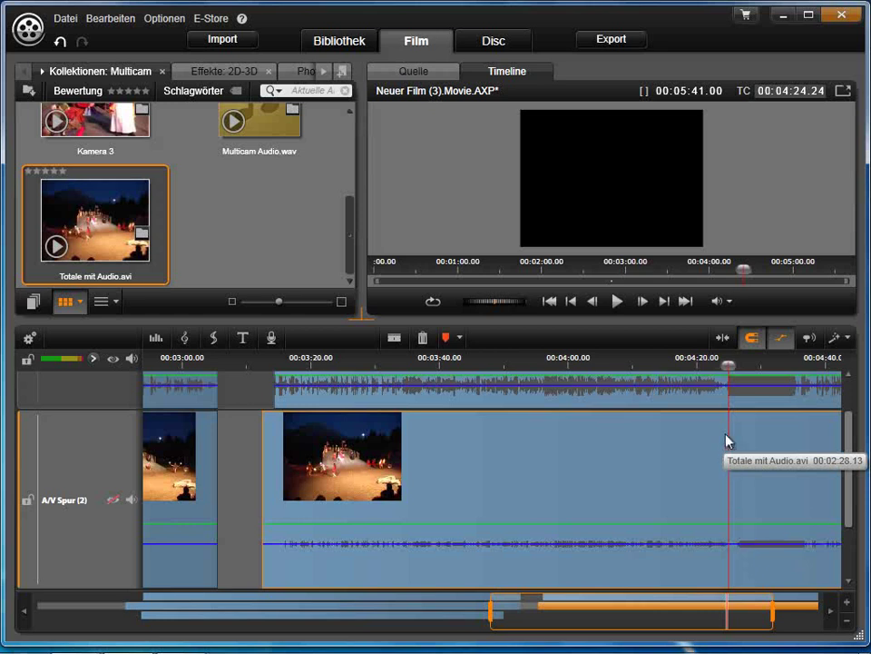
scroll(740, 386, up, 3)
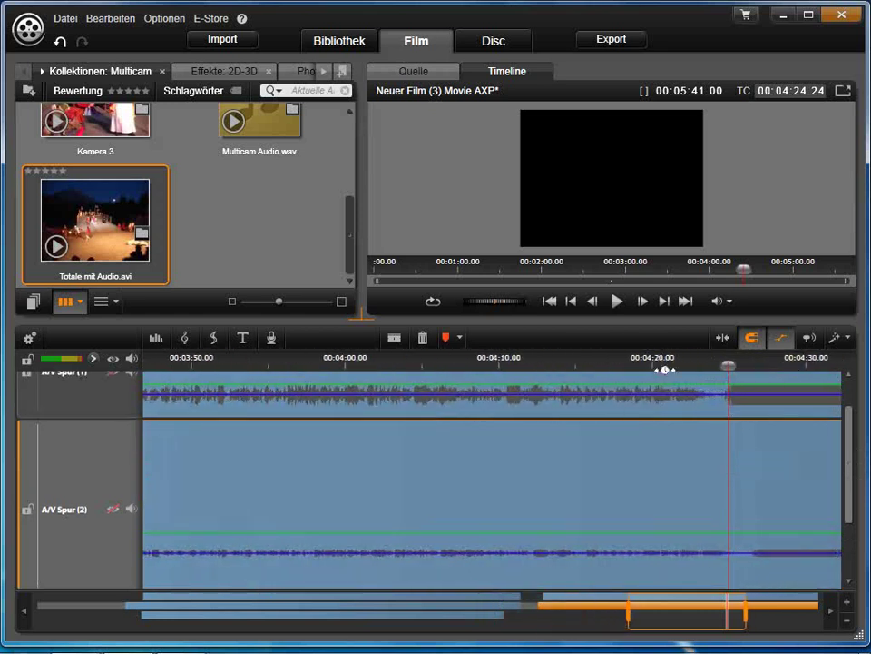
drag(552, 359, 737, 367)
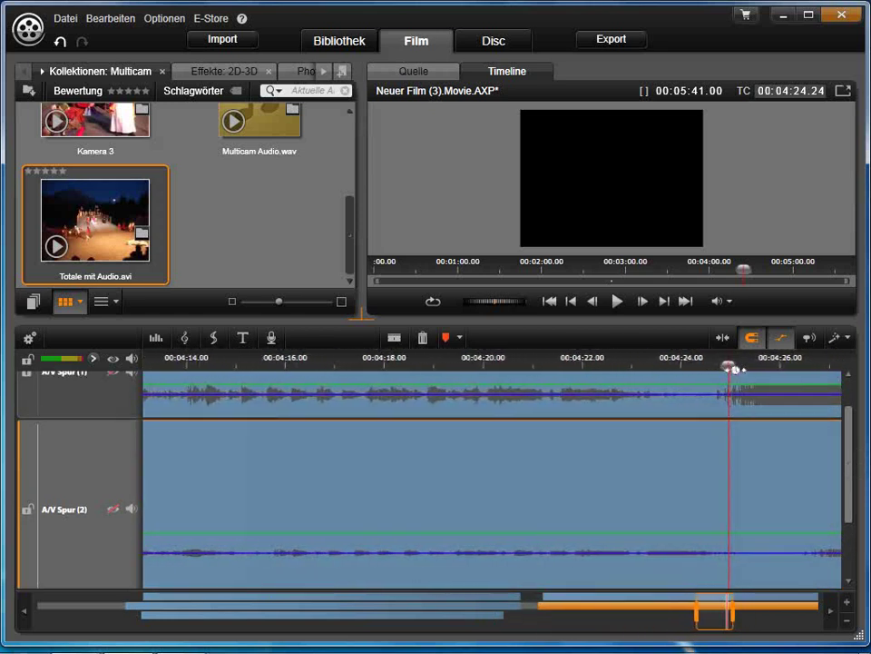
scroll(663, 581, down, 1)
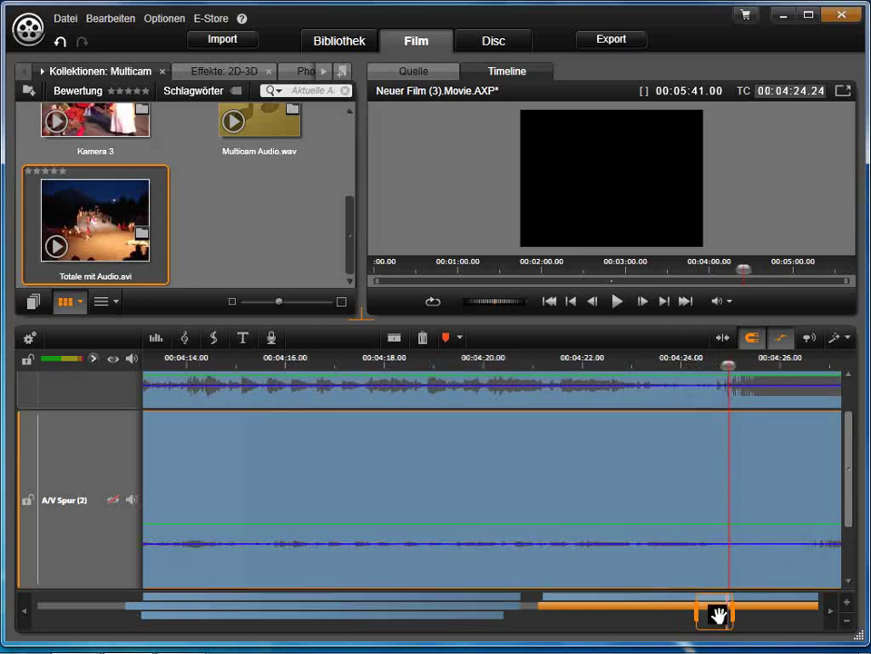
drag(718, 616, 721, 617)
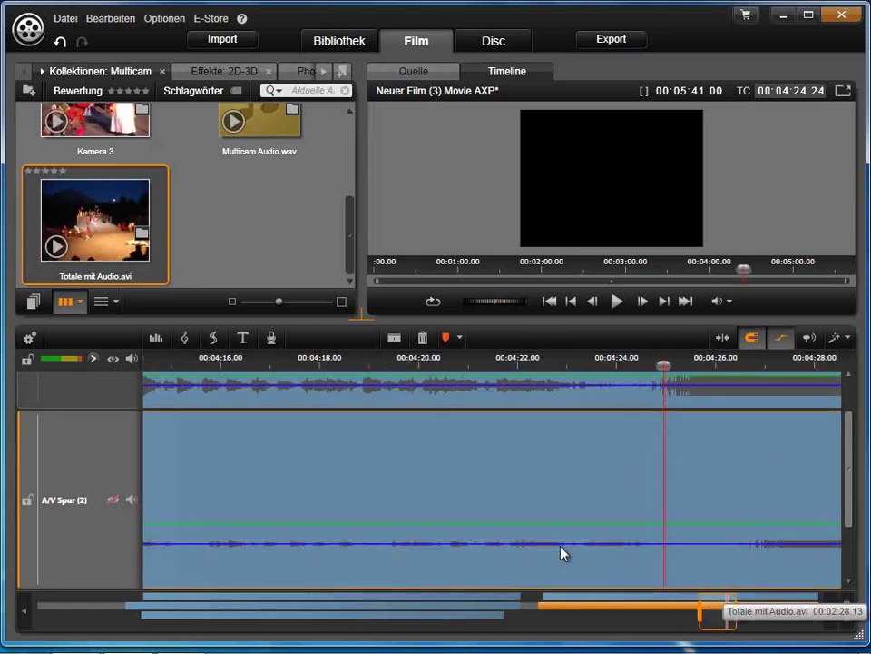
scroll(659, 447, up, 1)
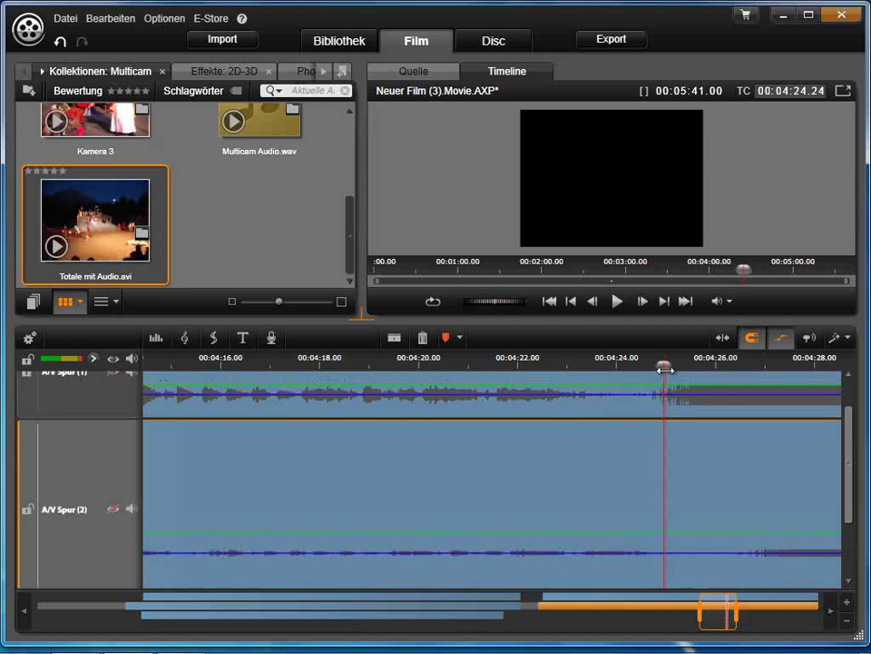
drag(550, 395, 617, 394)
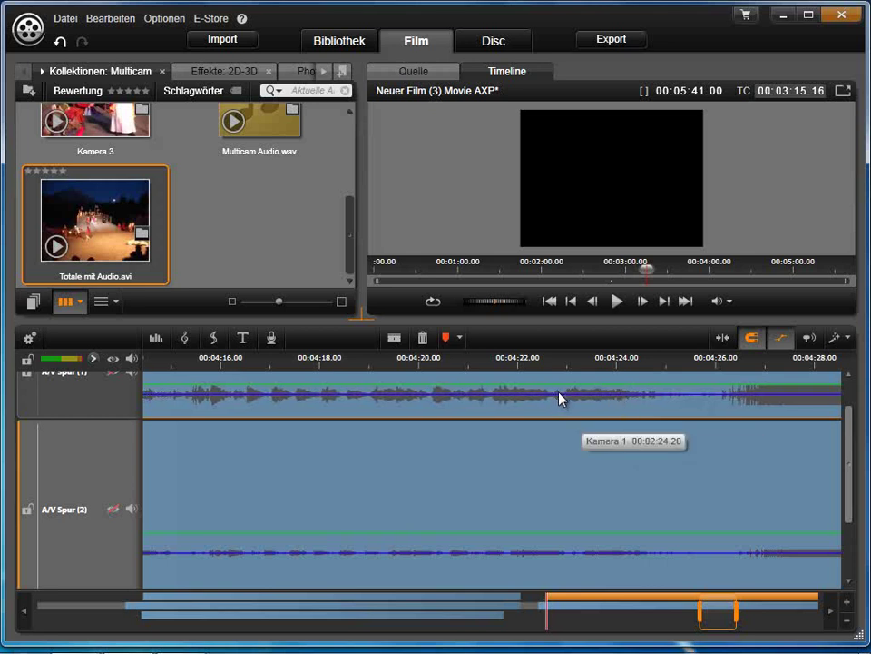
Compare the waveforms of Kamera 1 and Totale mit Audio.avi with the playhead at 00:04:22.20 and 00:04:03.01.
click(557, 364)
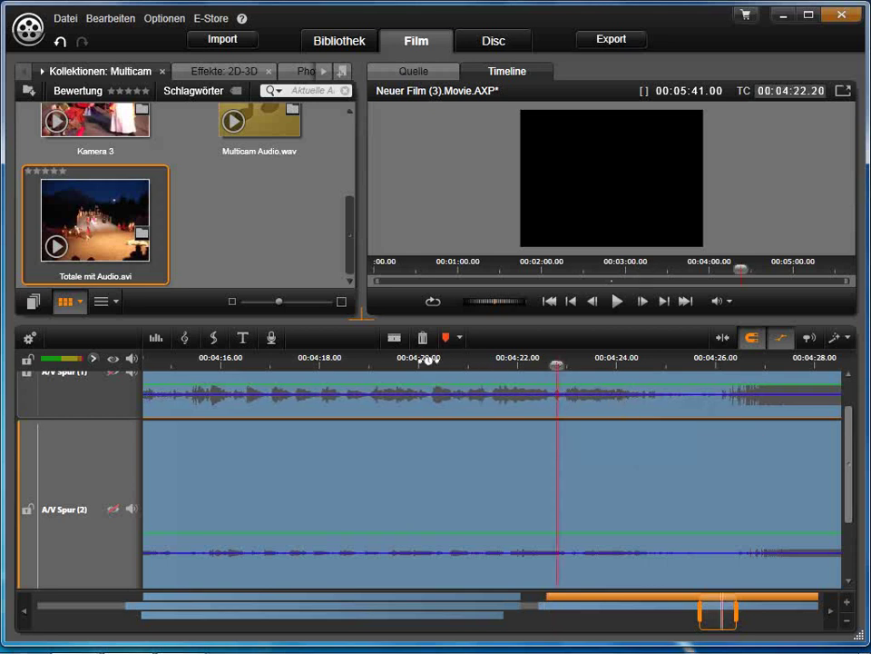
scroll(497, 536, down, 1)
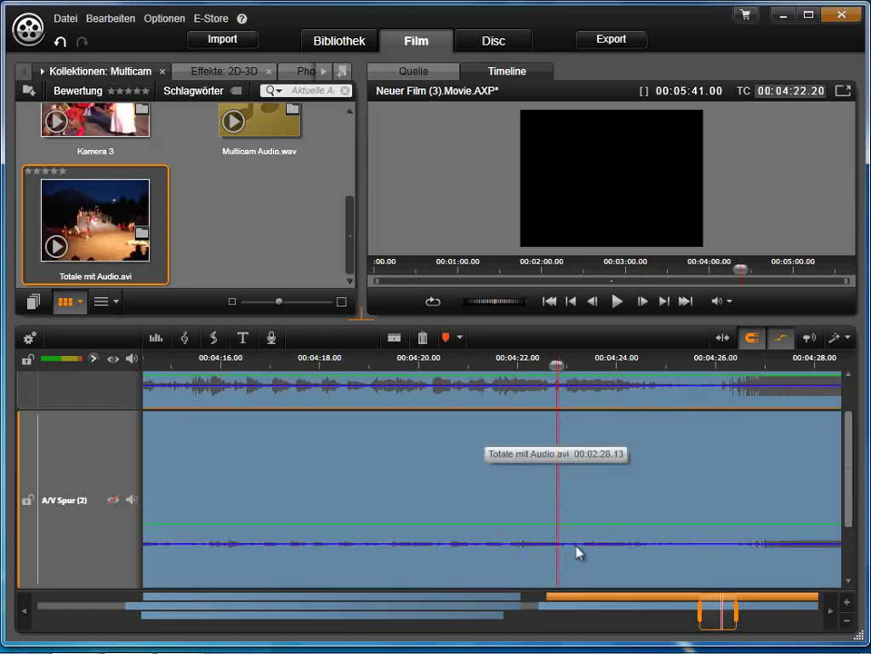
scroll(479, 365, up, 1)
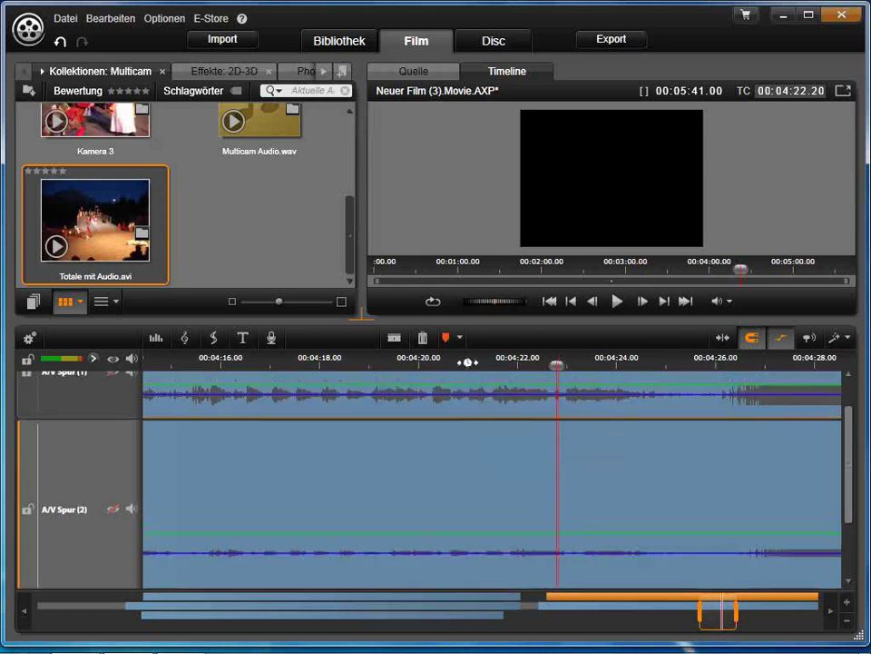
drag(475, 362, 441, 363)
drag(556, 364, 387, 383)
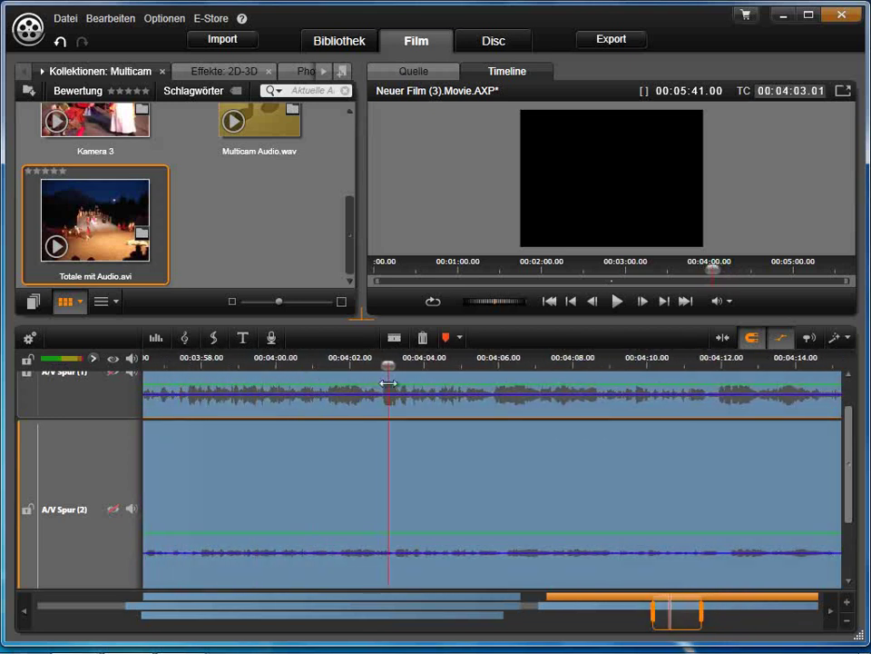
Undo the last move of the Kamera 1 clip on A/V Spur (1).
scroll(412, 370, up, 2)
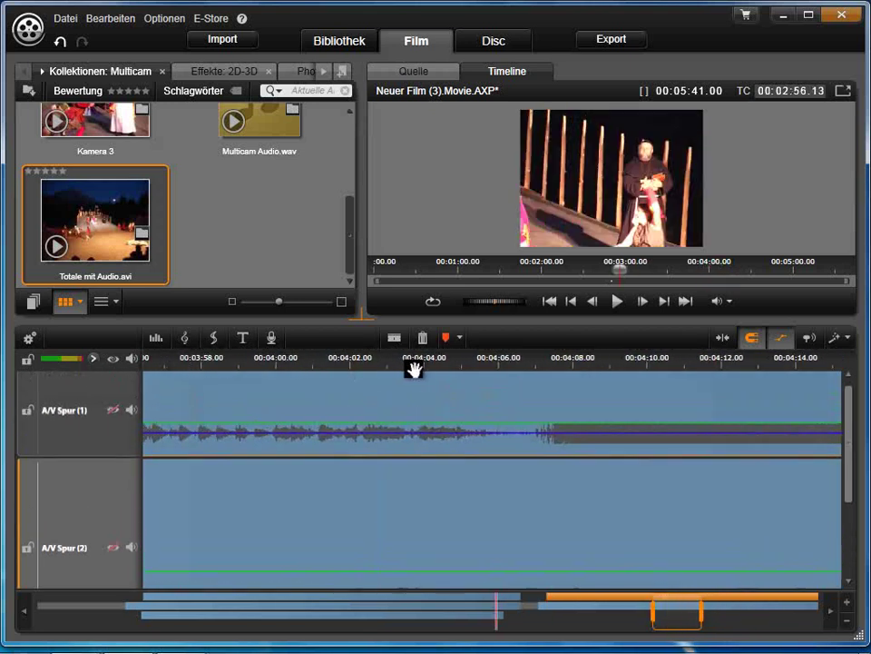
scroll(437, 441, up, 2)
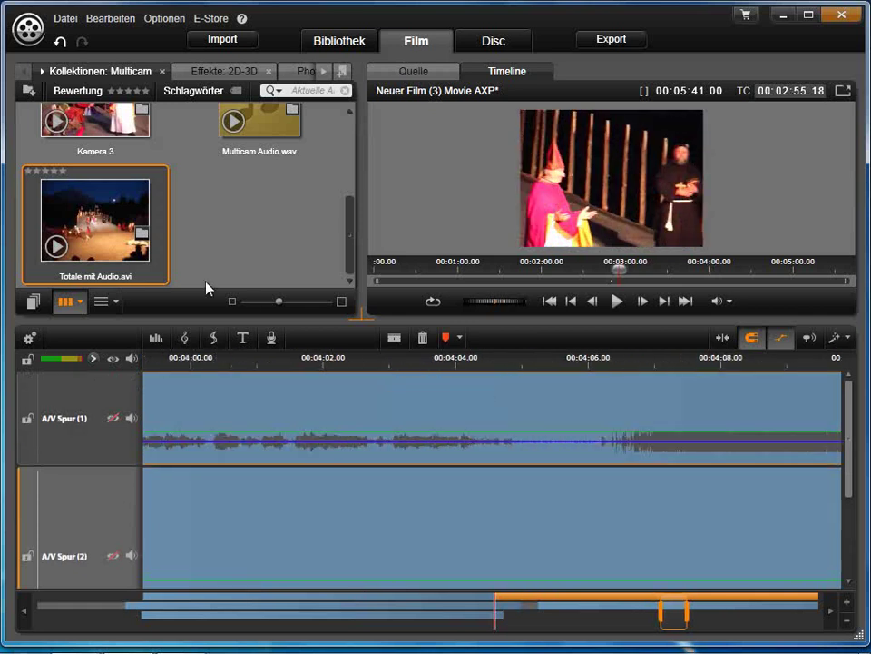
click(61, 46)
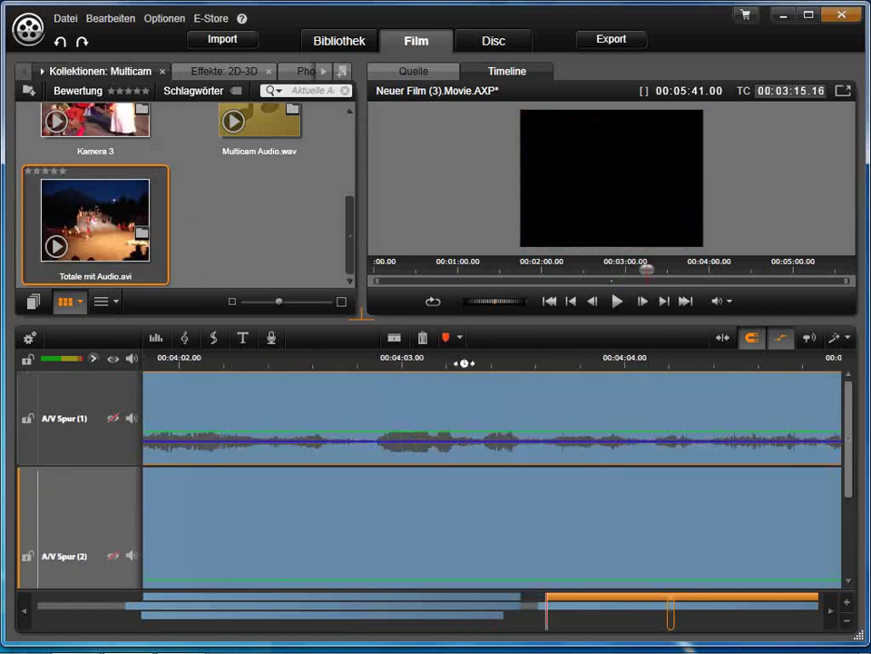
Place the playhead at 00:03:46.17 and reduce the height of A/V Spur (1) so both tracks' waveforms fit in view.
scroll(828, 481, down, 2)
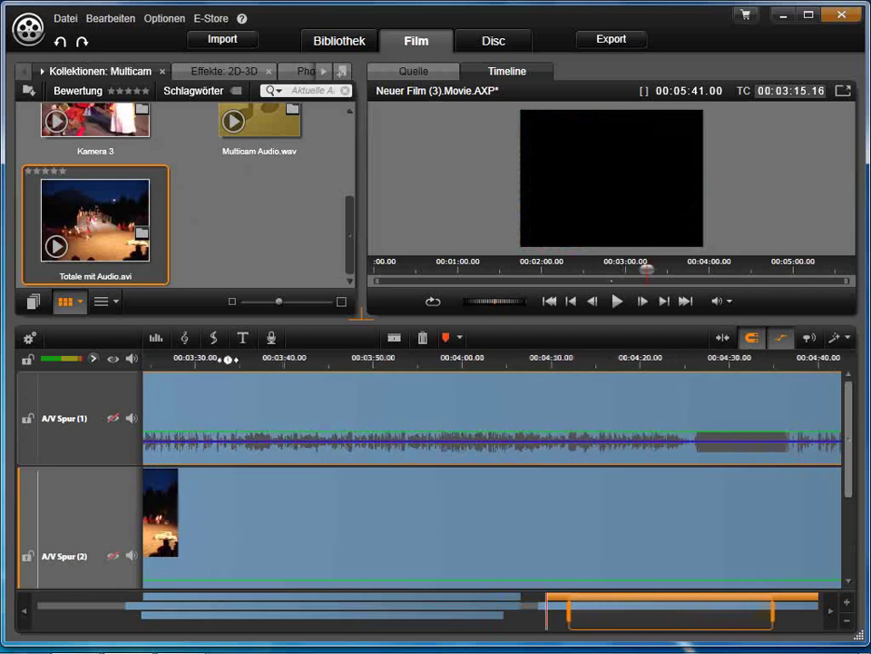
mouse_move(850, 451)
mouse_down()
mouse_move(850, 501)
mouse_move(852, 473)
mouse_up()
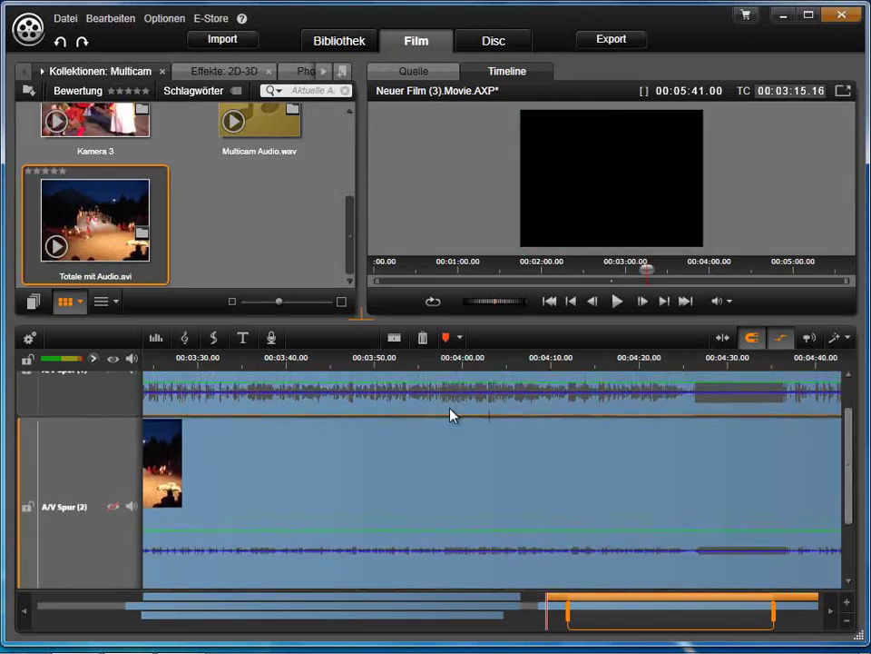
scroll(484, 414, up, 3)
click(345, 365)
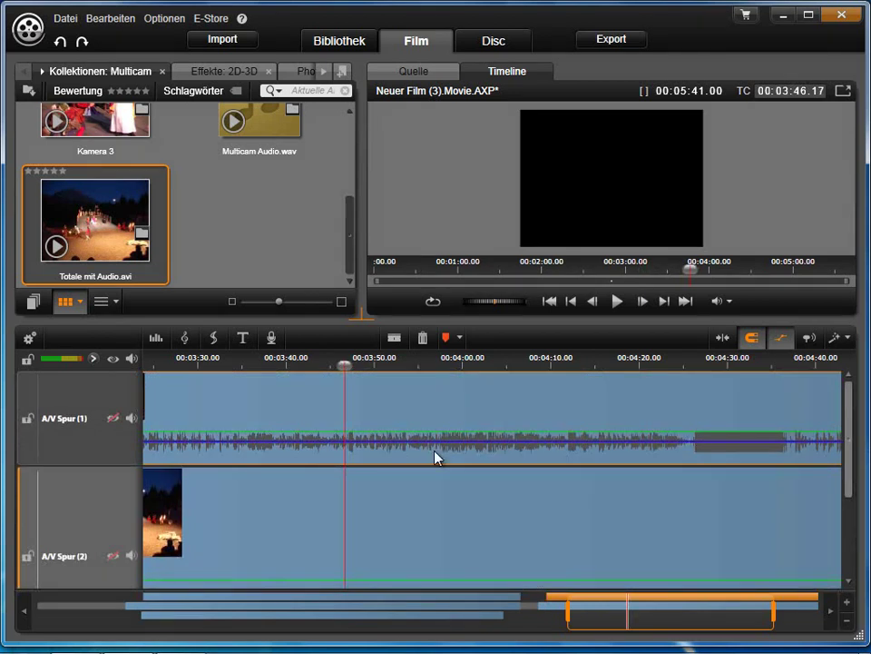
drag(119, 463, 134, 430)
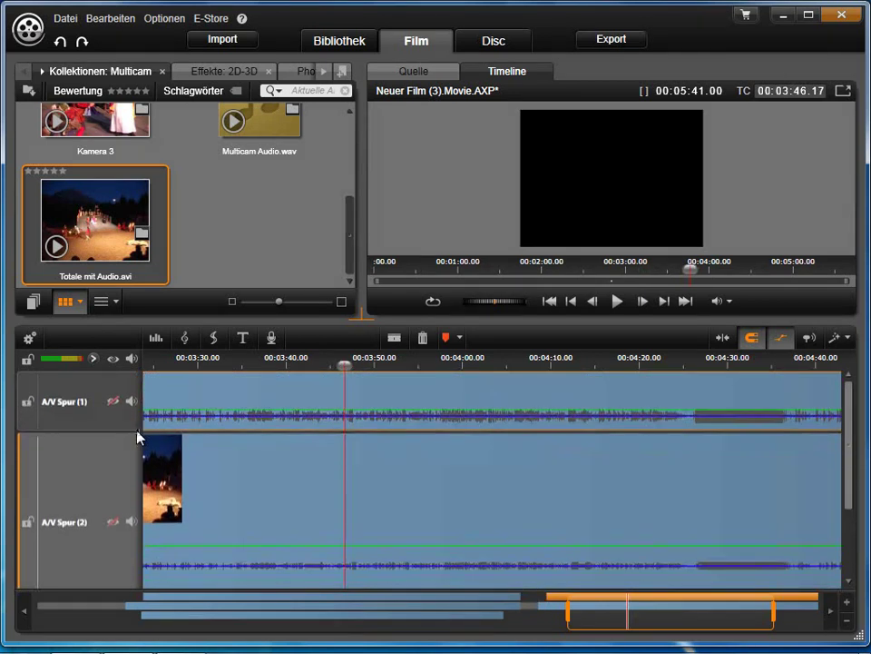
Split Kamera 1 on A/V Spur (1) at its sound onset at 00:03:46.22 and delete the part before the cut.
drag(345, 365, 349, 364)
drag(238, 358, 767, 380)
drag(348, 364, 288, 364)
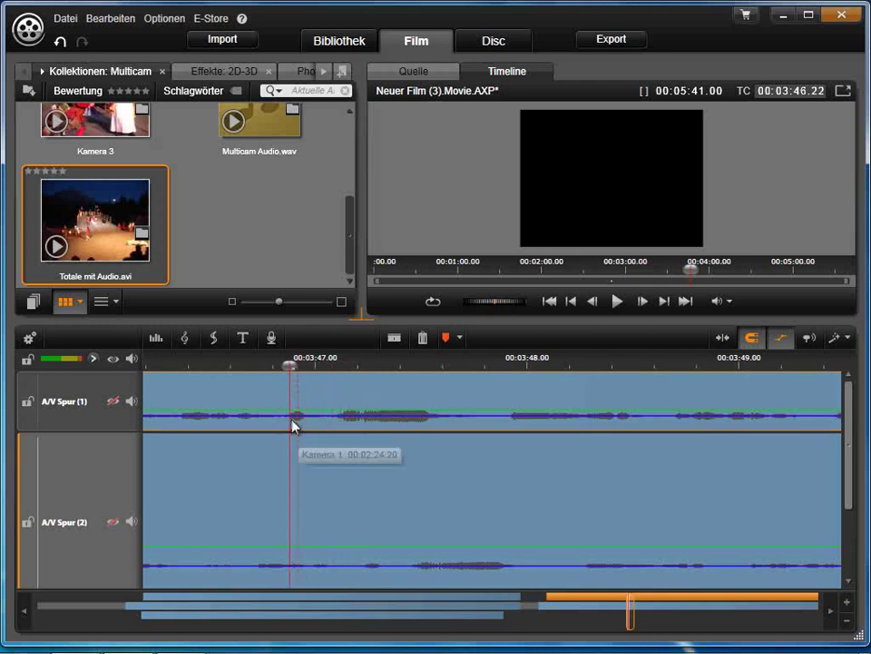
click(400, 339)
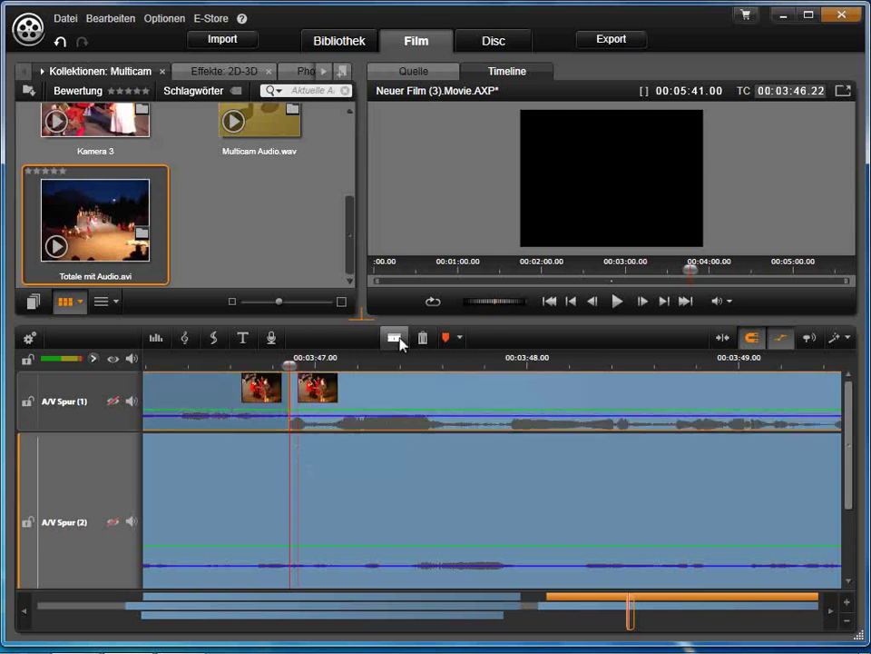
click(262, 389)
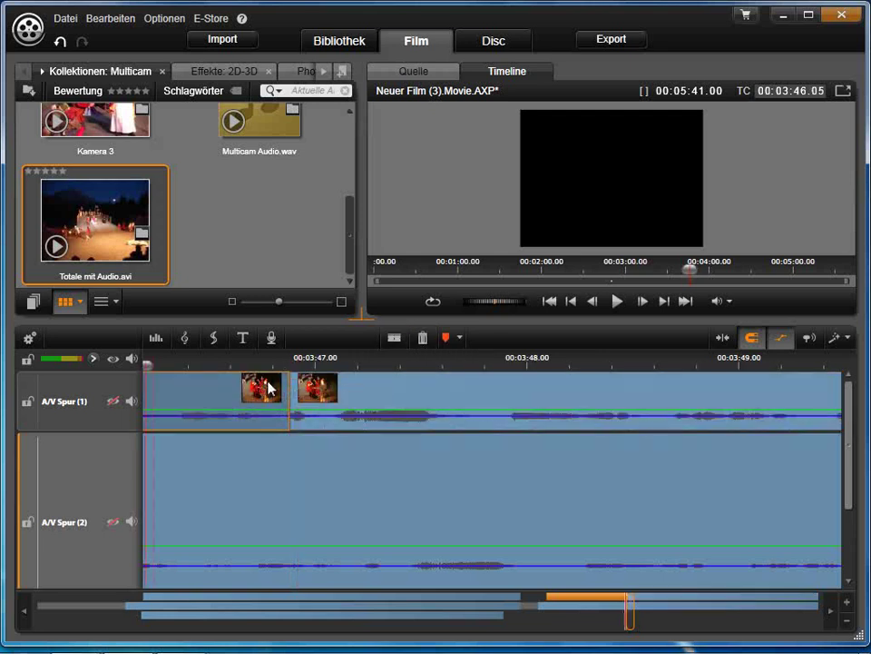
key(Delete)
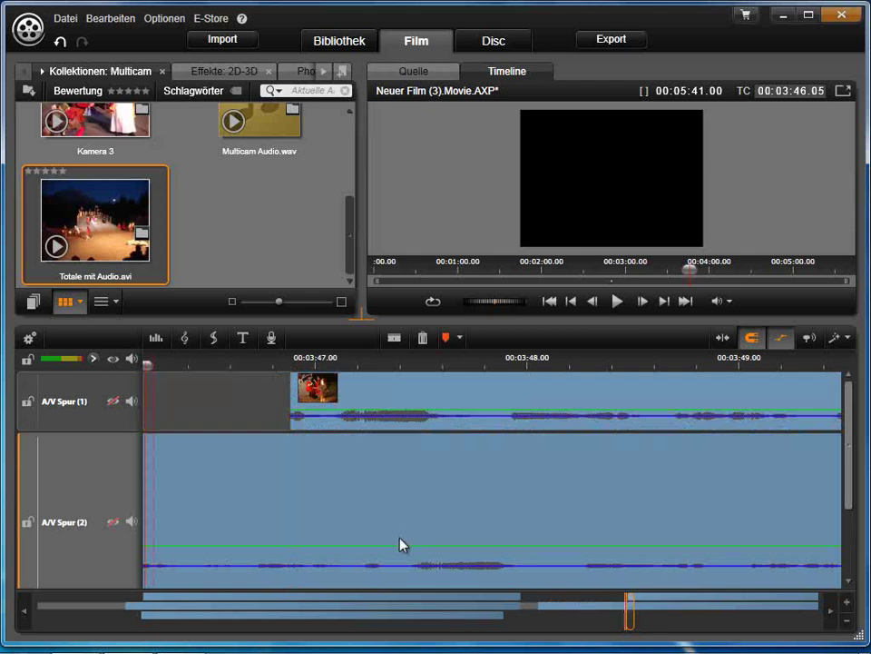
Split Totale mit Audio.avi on A/V Spur (2) at the same sound onset at 00:03:47.06 and delete the part before the cut.
click(341, 364)
drag(344, 366, 368, 370)
scroll(361, 548, down, 1)
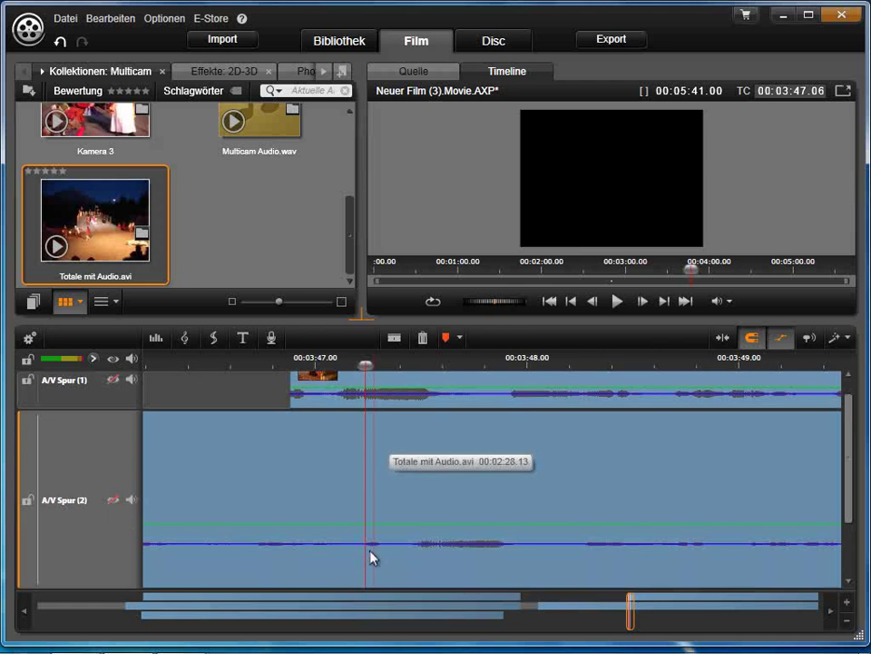
click(392, 501)
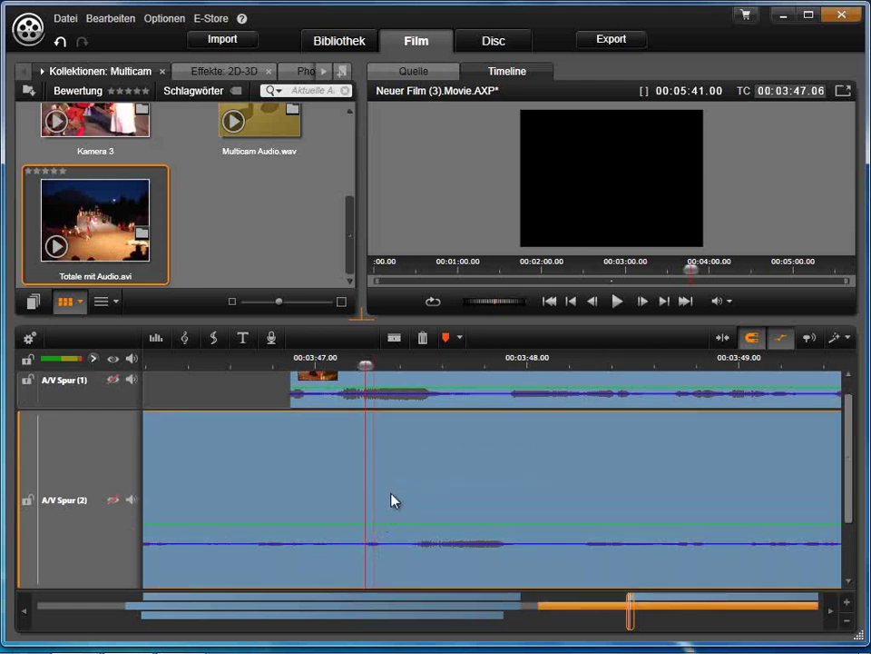
click(395, 340)
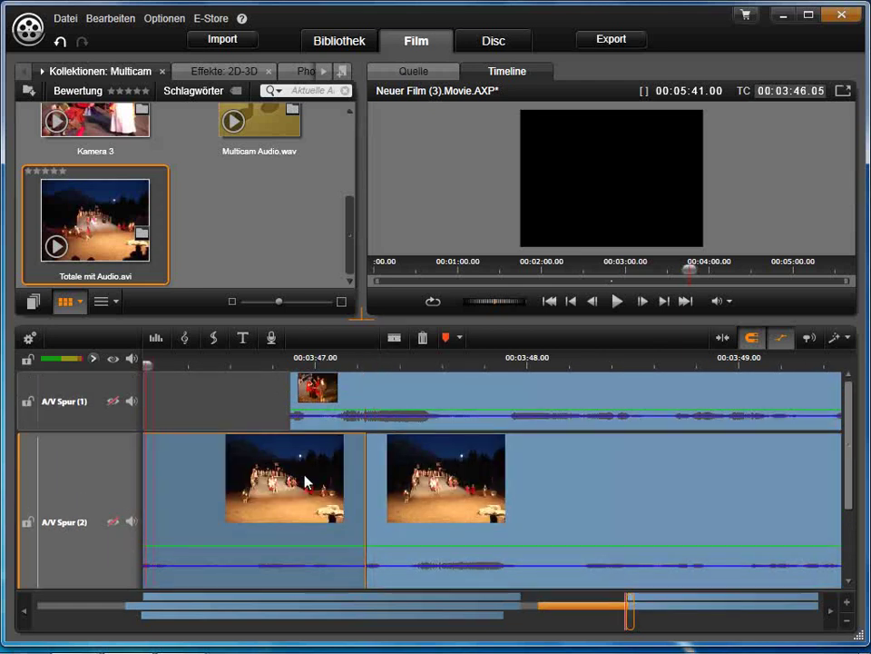
key(Delete)
Move the trimmed Totale mit Audio.avi to start flush with Kamera 1 at 00:03:12.11 and compare the waveforms around 00:03:15.10.
scroll(392, 387, down, 3)
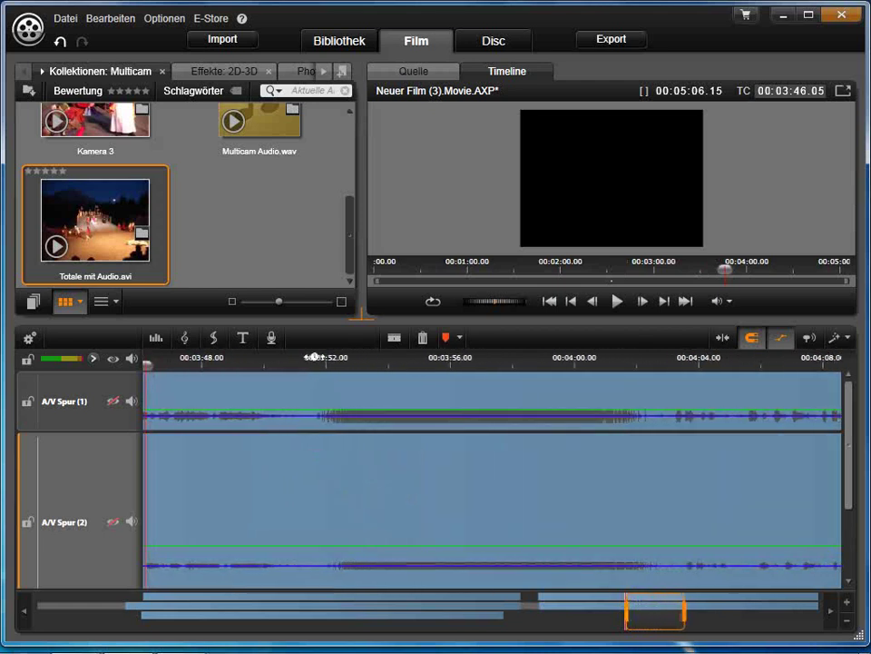
scroll(609, 545, down, 1)
drag(645, 605, 540, 604)
drag(850, 511, 849, 456)
drag(537, 470, 470, 440)
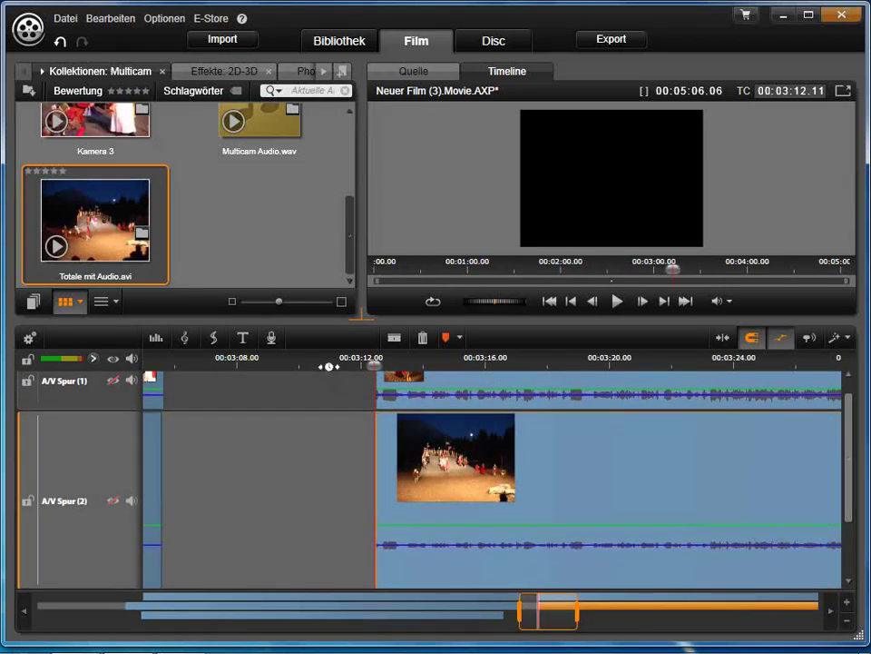
key(KP_Subtract)
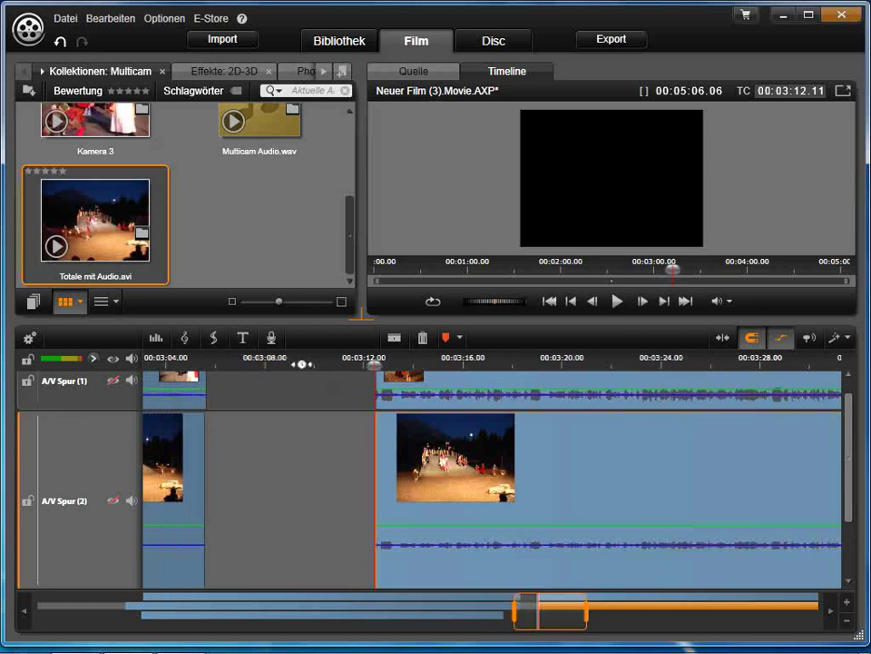
drag(374, 367, 449, 367)
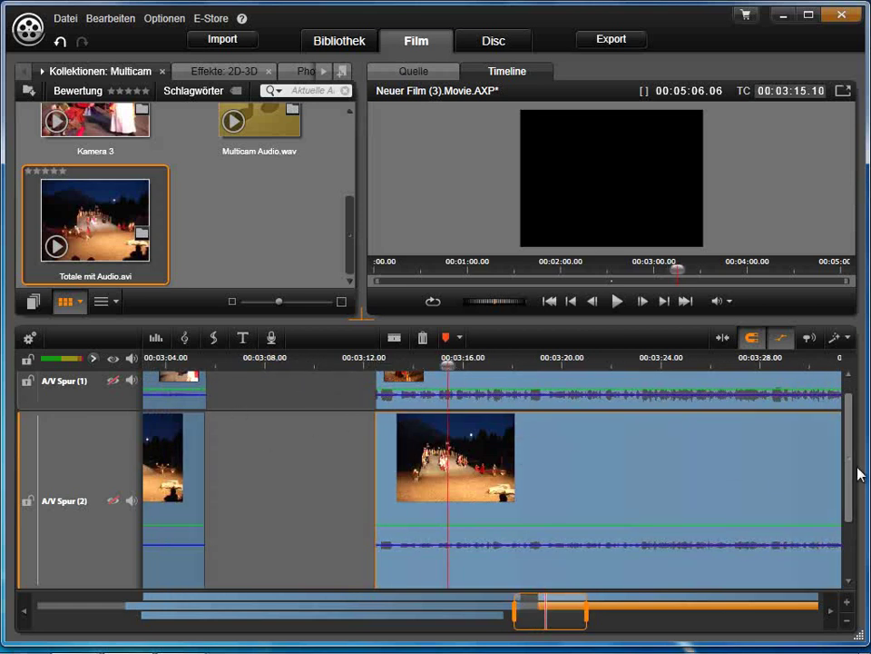
Undo the last move of the Kamera 1 clip and play both aligned clips from 00:03:18.16 to check the sound.
key(ctrl+z)
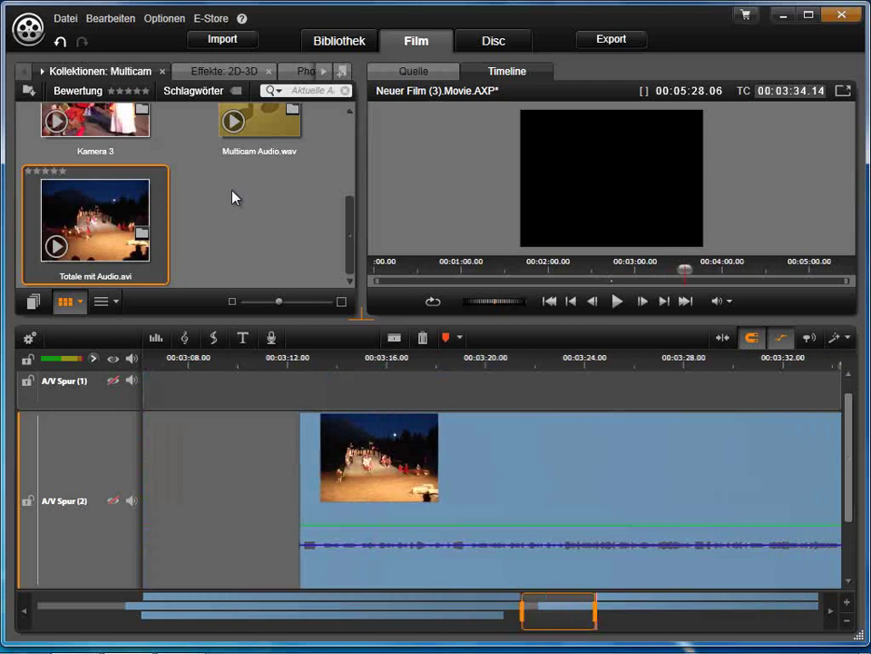
click(60, 40)
drag(426, 366, 453, 380)
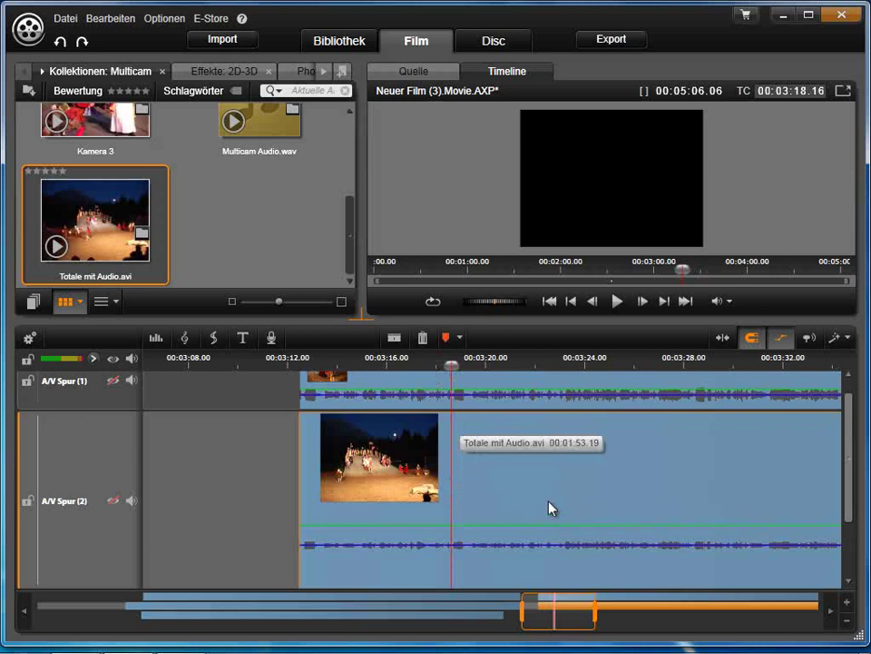
key(space)
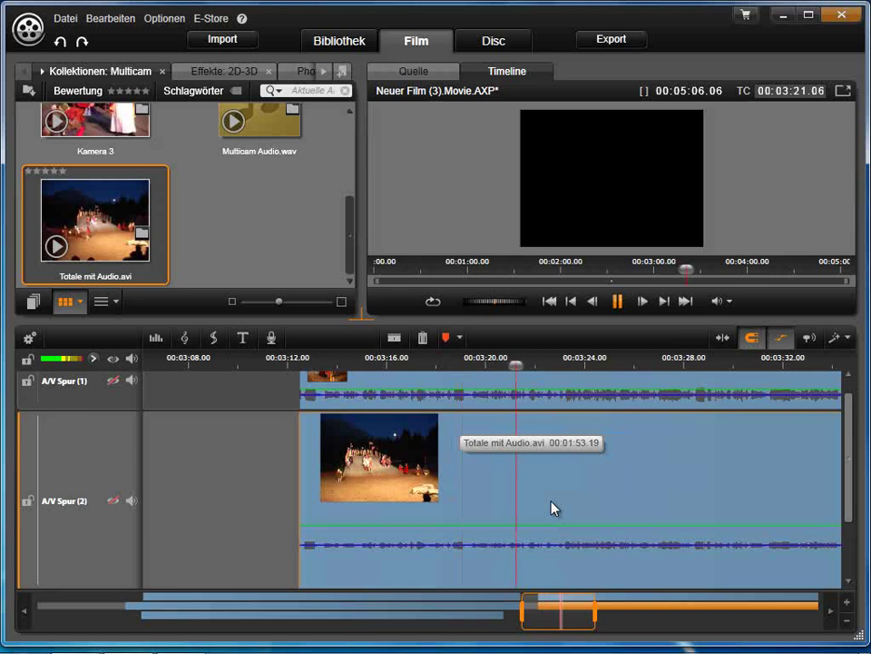
key(space)
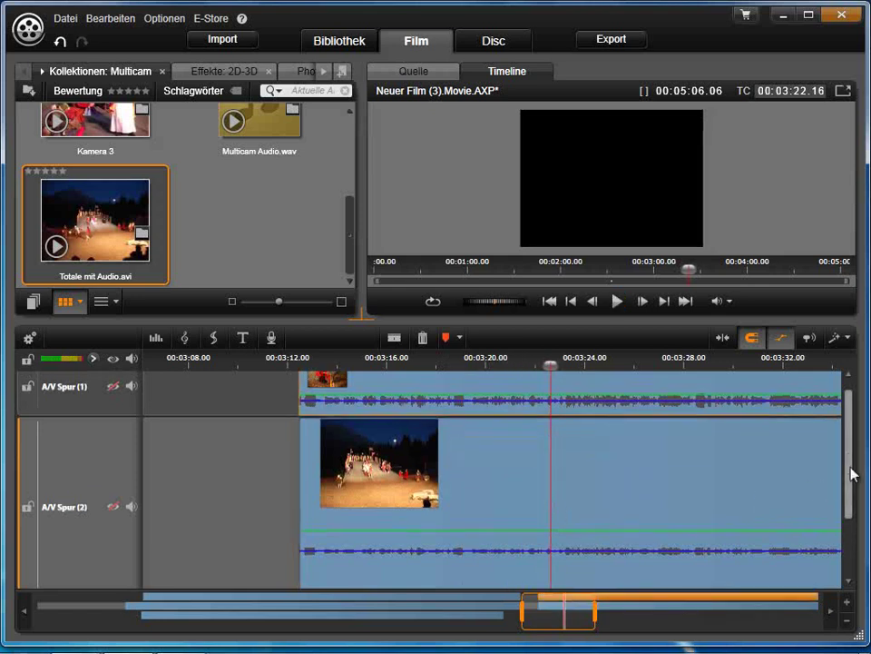
Move both aligned clips further along the timeline and extend their starts to restore the trimmed beginnings, with Totale mit Audio.avi starting at 00:04:31.10.
key(Page_Up)
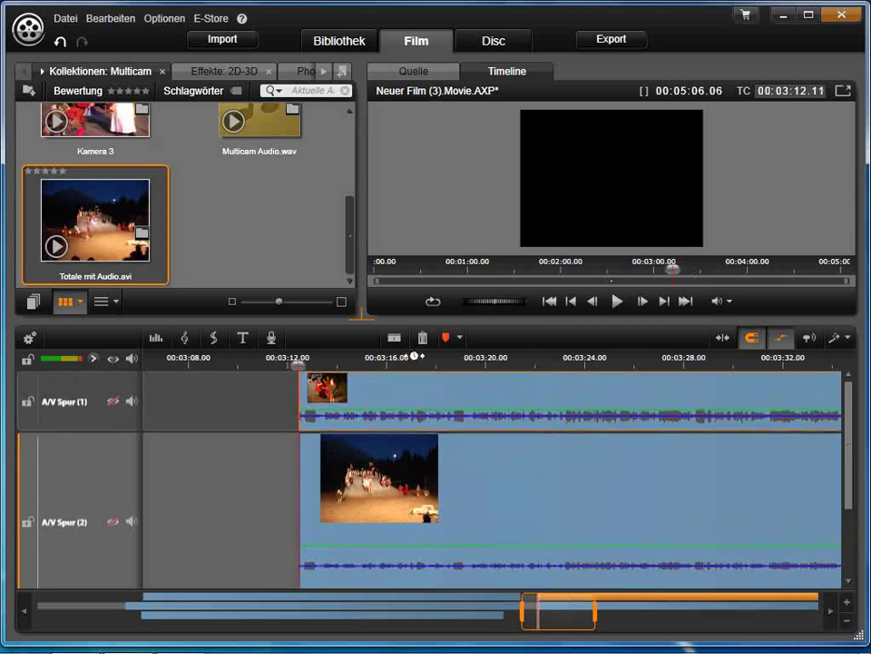
drag(484, 361, 169, 357)
click(169, 357)
drag(359, 358, 222, 357)
click(239, 357)
drag(665, 519, 496, 391)
drag(599, 473, 487, 476)
scroll(564, 453, down, 1)
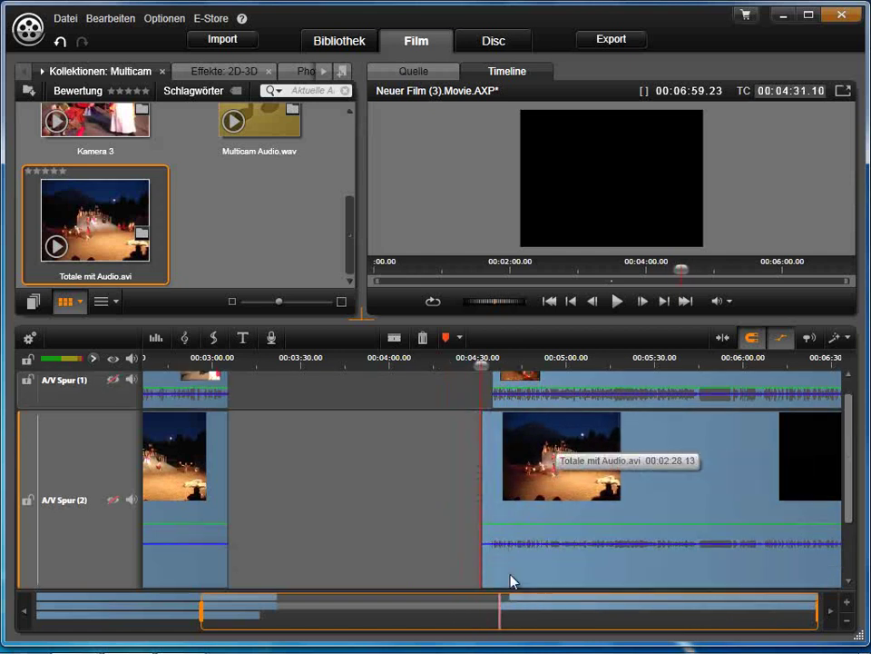
Reduce the height of A/V Spur (2) so that all four tracks fit in the timeline.
drag(533, 362, 118, 357)
drag(121, 584, 126, 461)
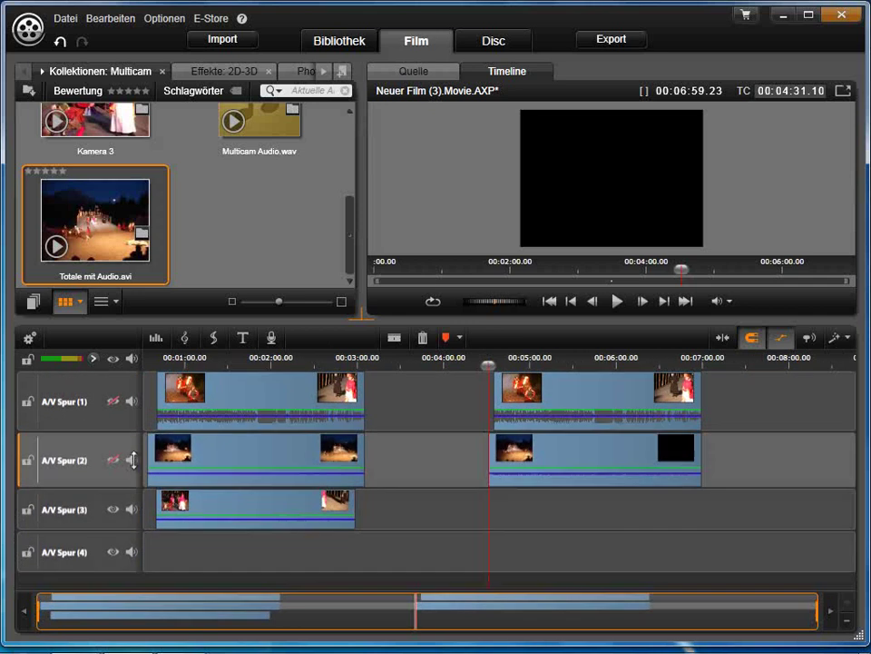
Split the three synchronised clips on A/V Spur (1) to (3) at 00:02:57.20 and delete the remainders after the cut.
click(324, 361)
drag(257, 357, 764, 370)
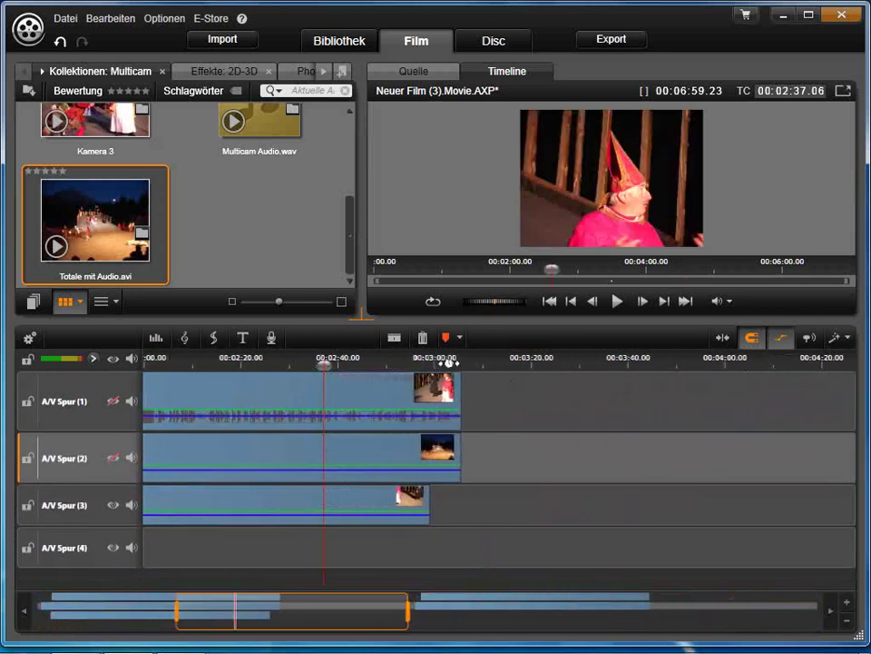
drag(328, 366, 423, 374)
drag(544, 541, 423, 392)
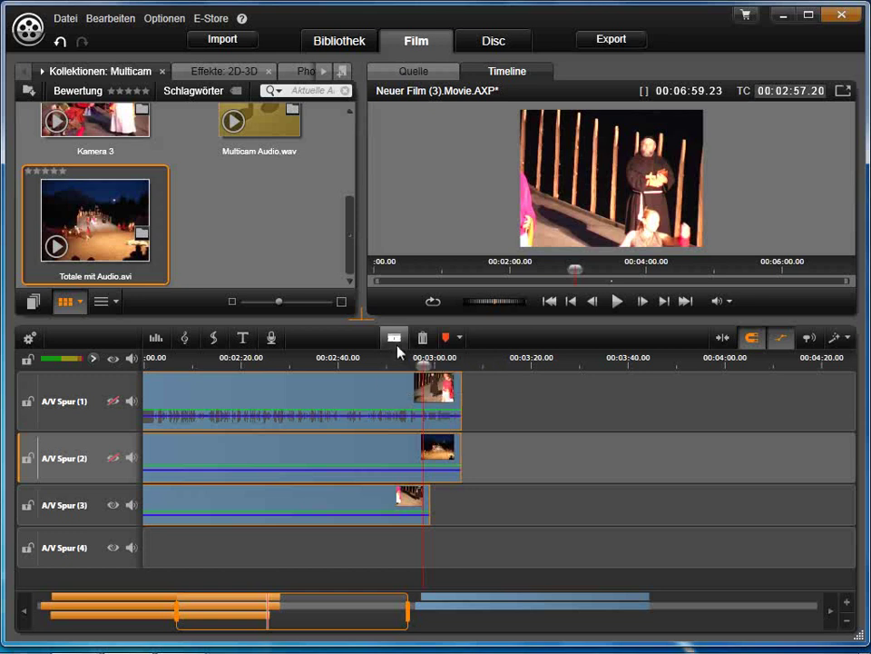
click(395, 344)
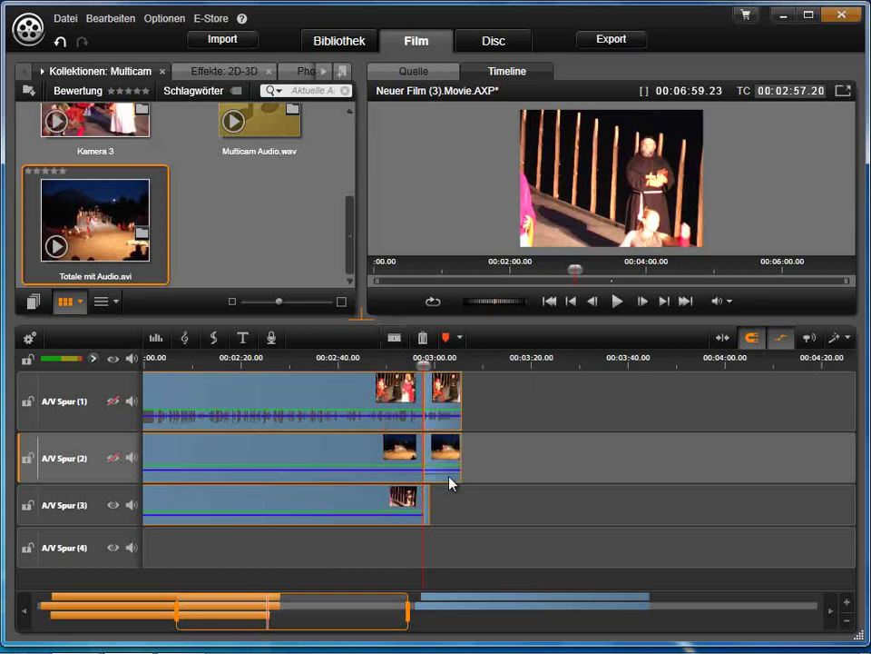
drag(504, 532, 432, 405)
key(Delete)
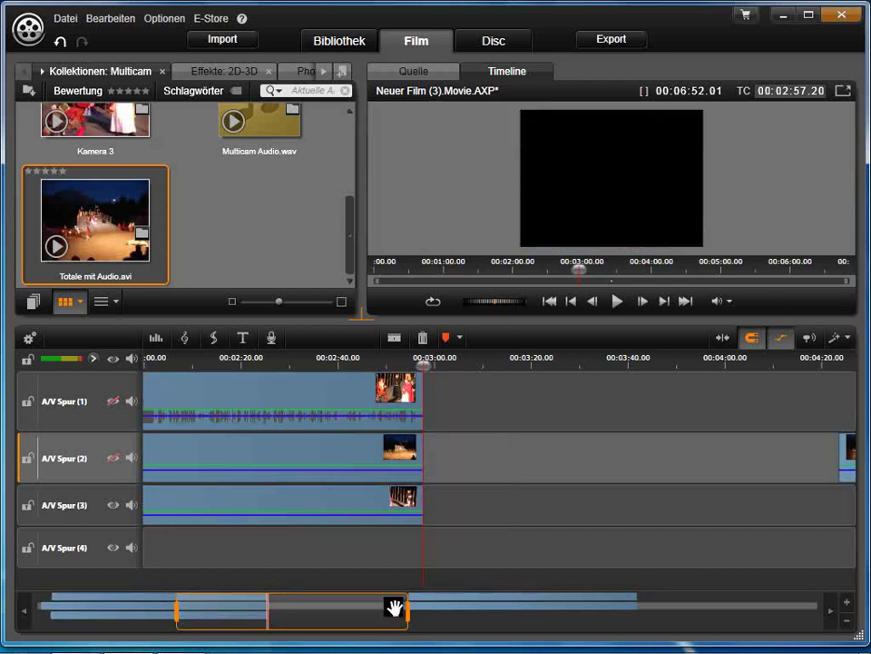
Delete the second pair of clips on A/V Spur (1) and A/V Spur (2), leaving only the first three synchronised clips.
drag(366, 618, 220, 613)
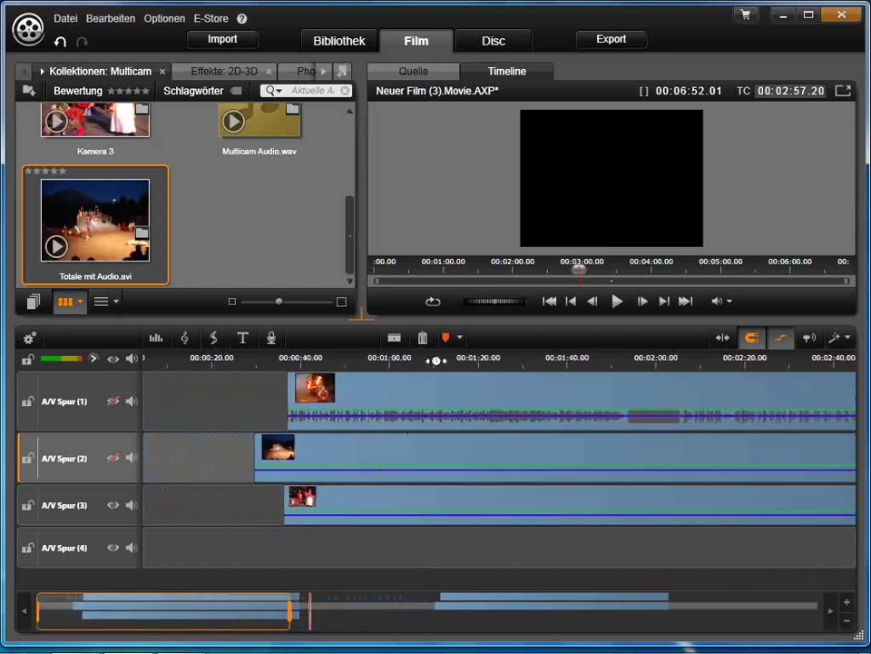
scroll(125, 377, down, 5)
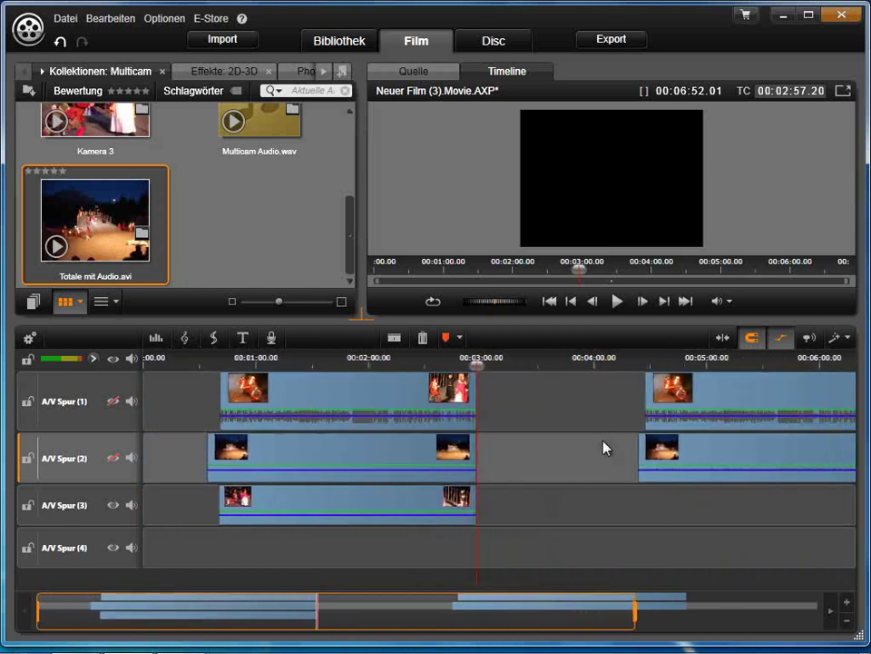
drag(601, 395, 672, 459)
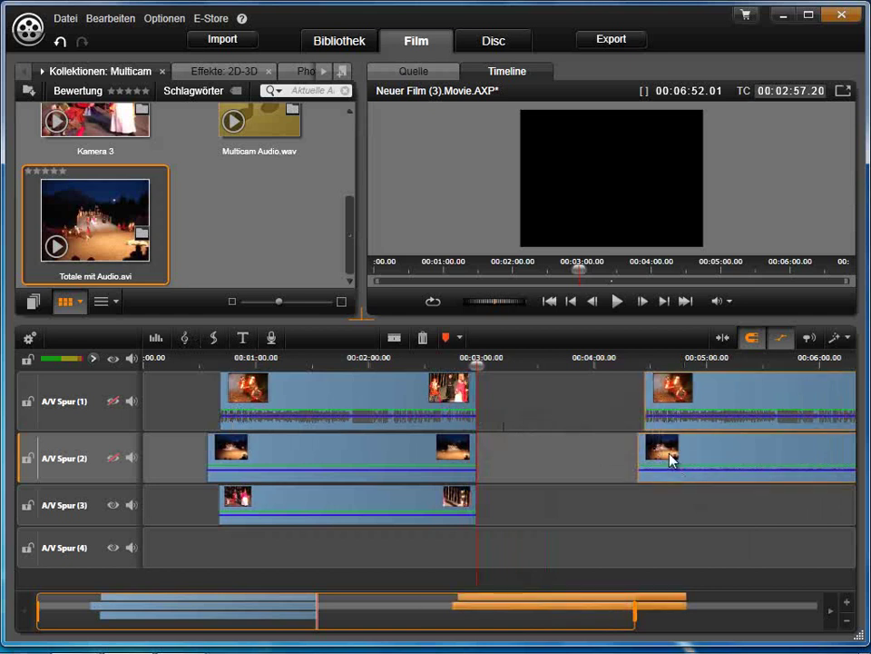
key(Delete)
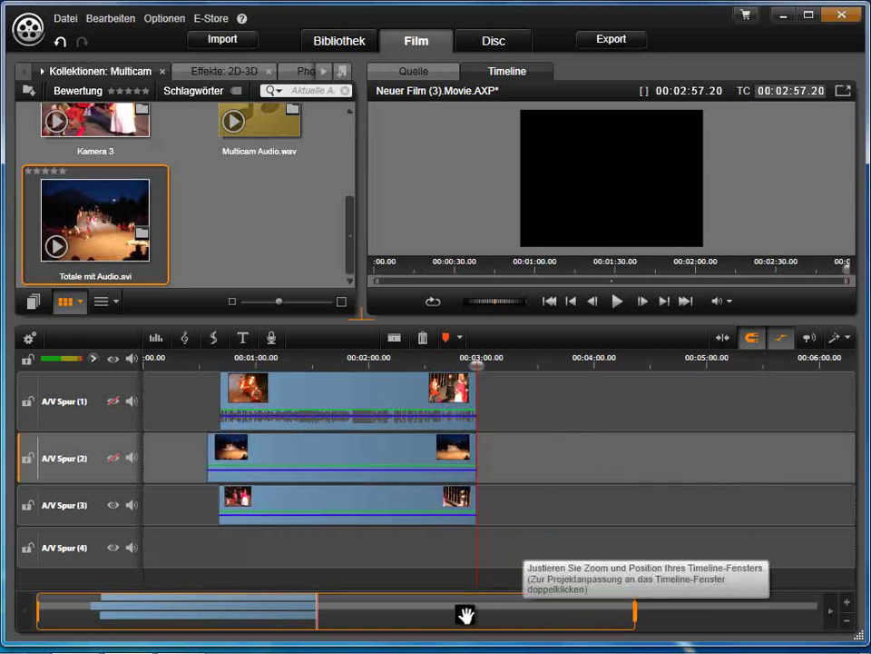
scroll(332, 362, up, 1)
drag(332, 362, 535, 364)
drag(392, 609, 305, 617)
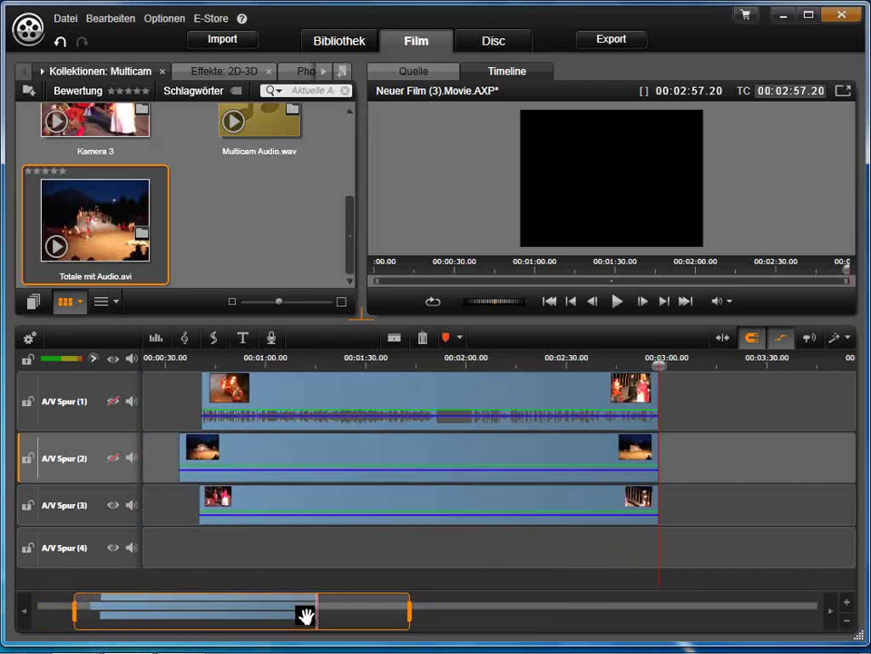